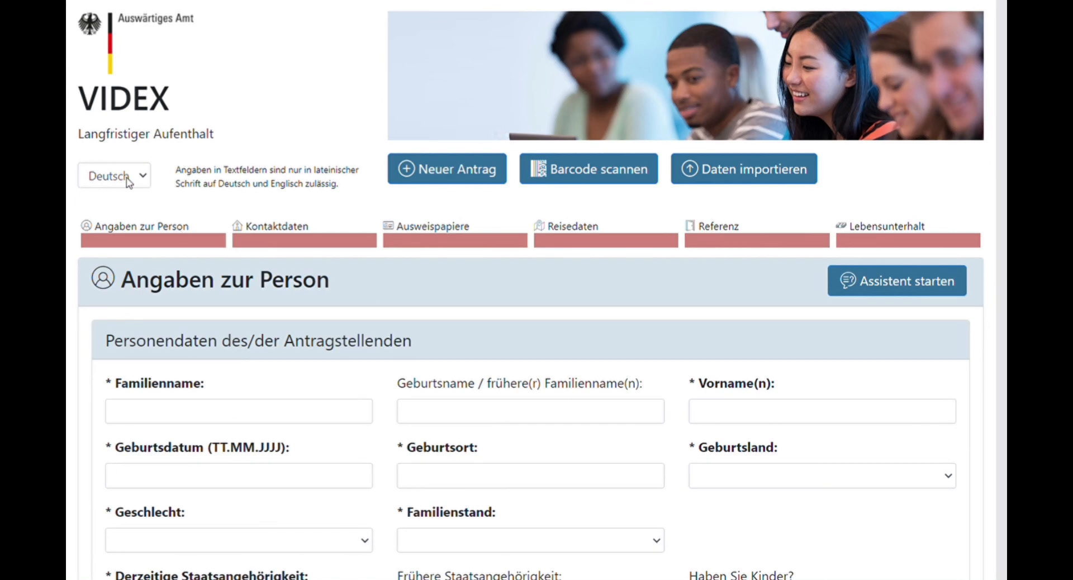
Pick English in the top-left language dropdown so the form displays in English.
left_click(146, 179)
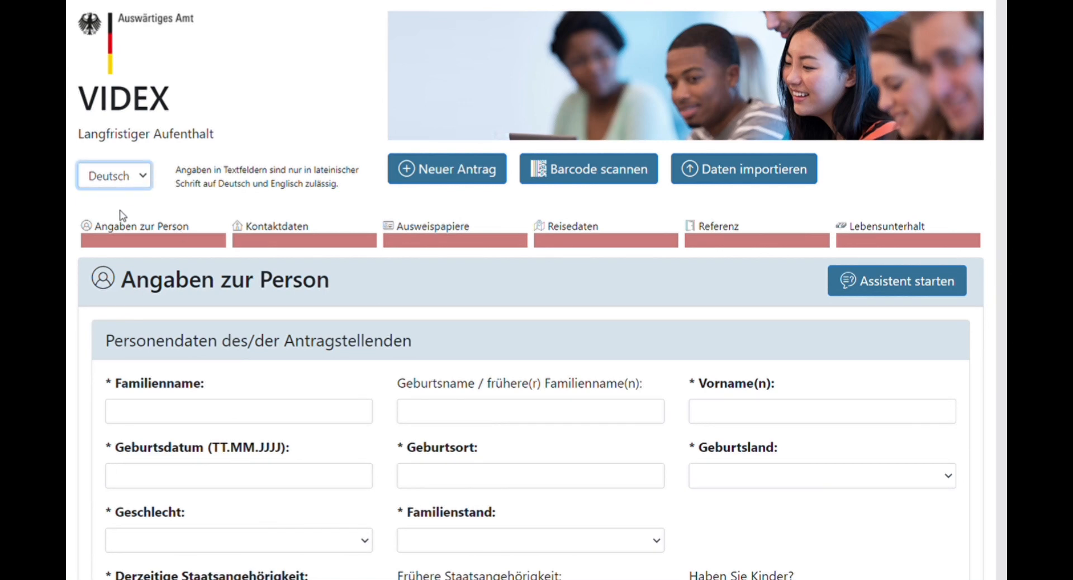
left_click(122, 215)
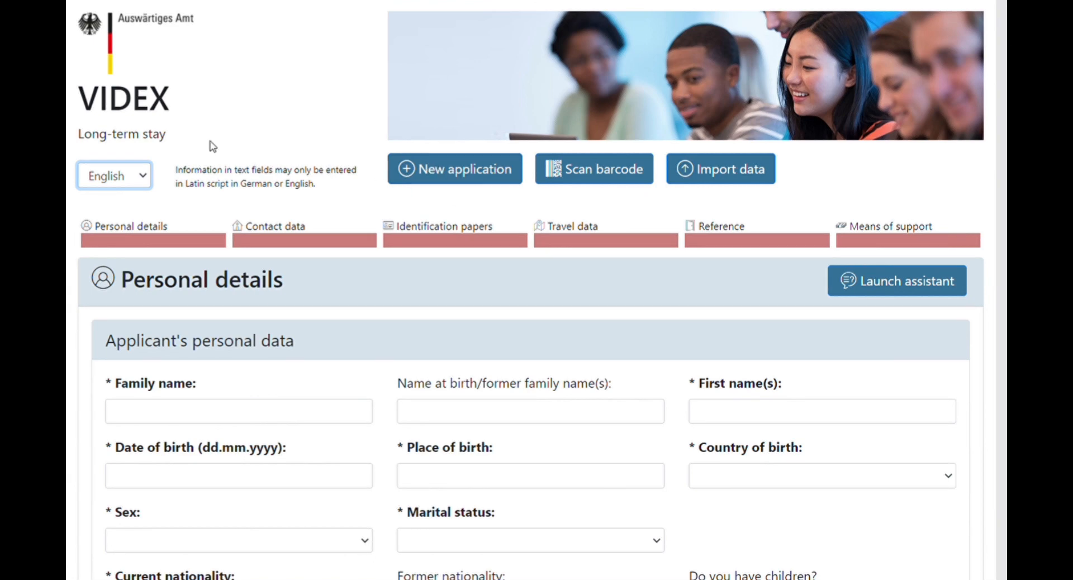
scroll(247, 456, "down", 1)
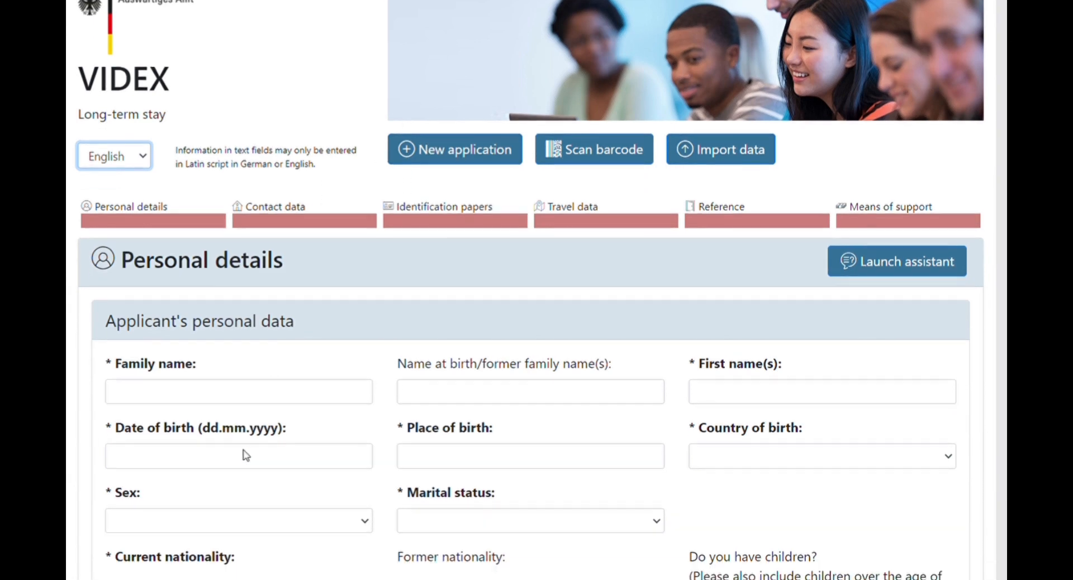
scroll(246, 455, "down", 1)
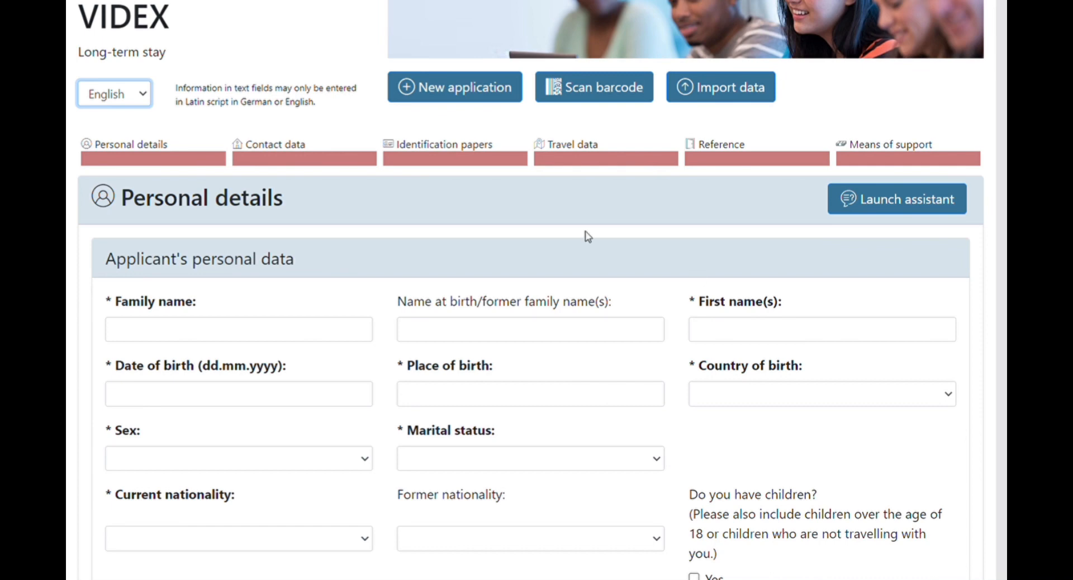
Enter the applicant's family name and first name, after checking the allowed-characters help.
left_click(170, 340)
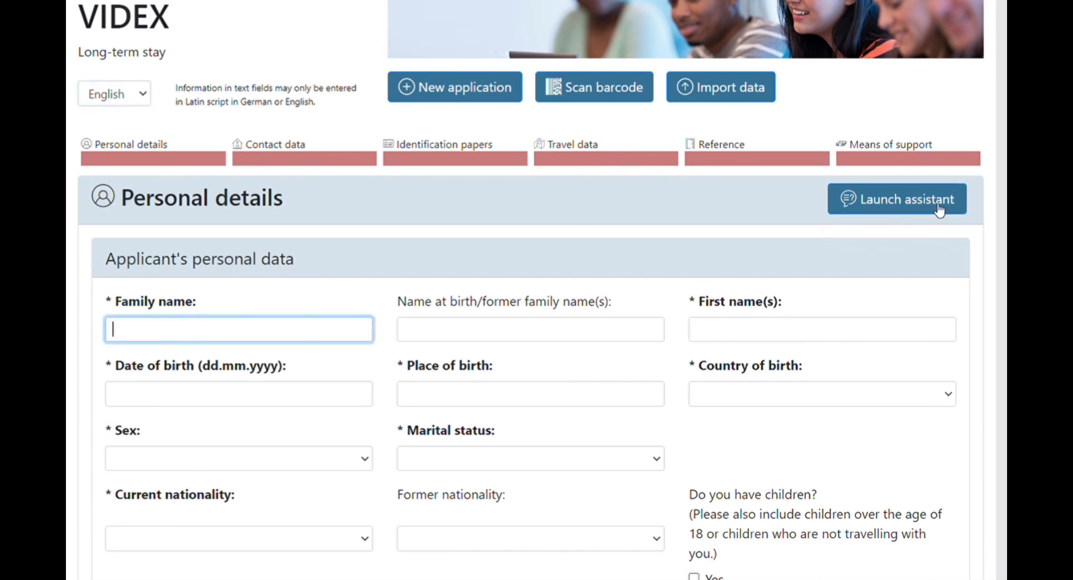
left_click(928, 208)
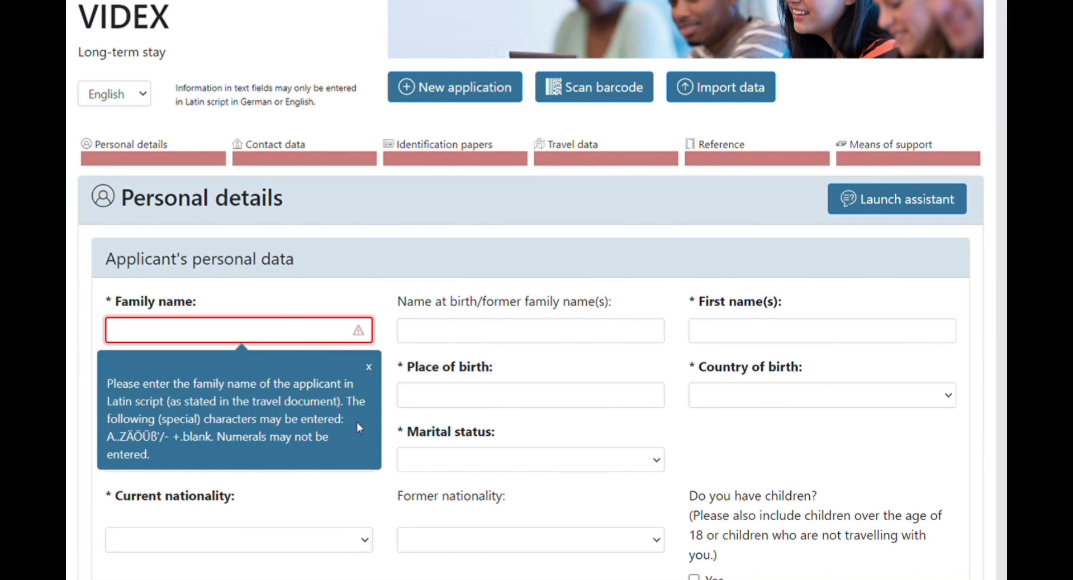
left_click(368, 367)
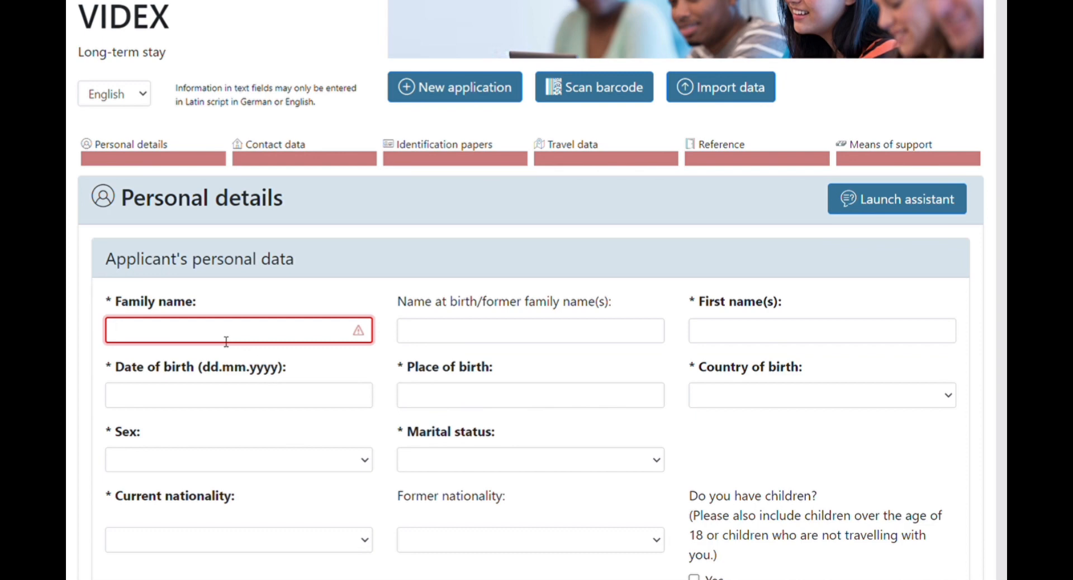
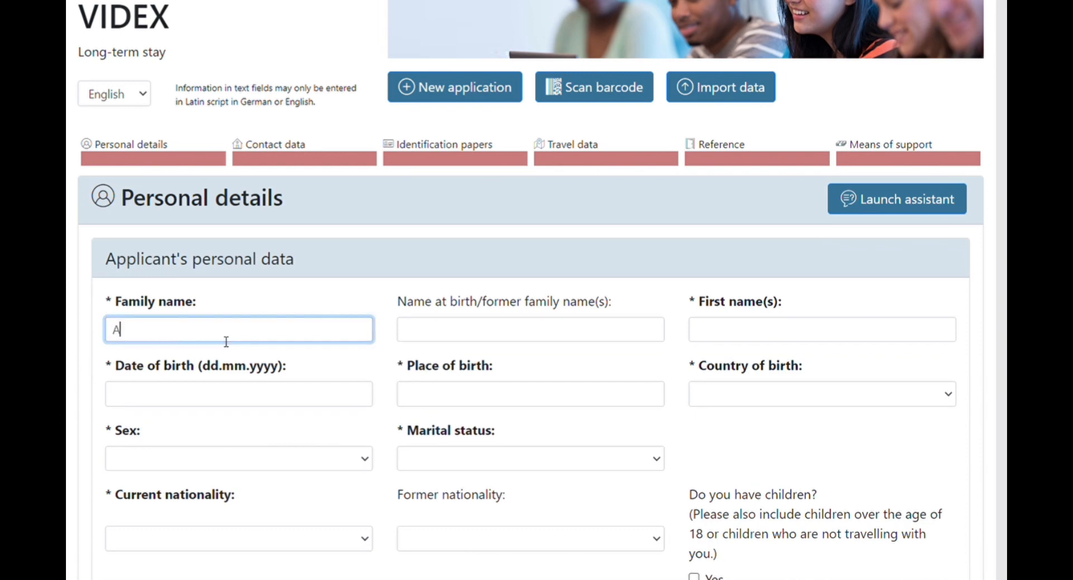
left_click(741, 333)
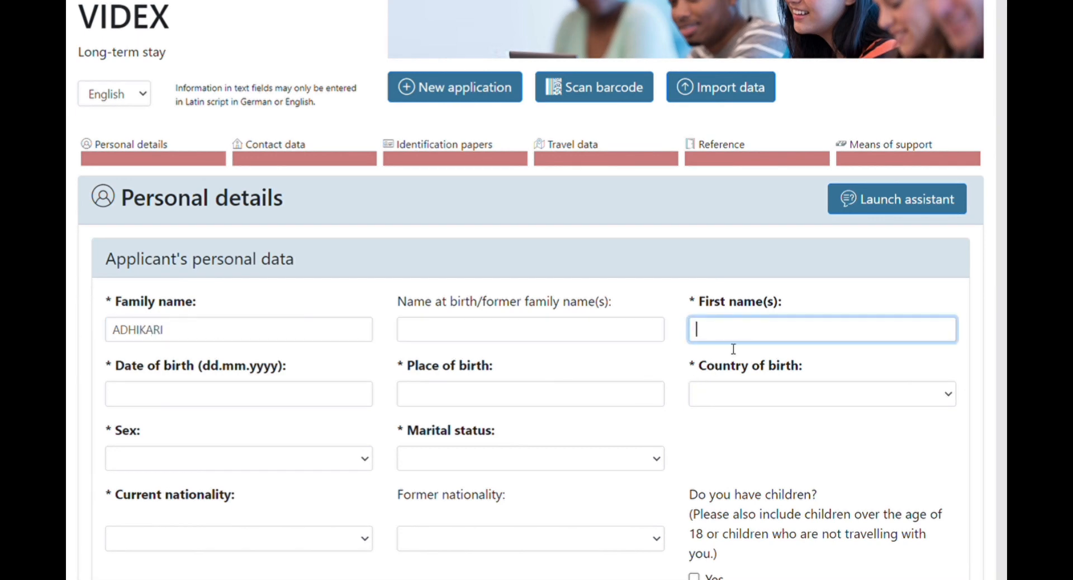
left_click(195, 401)
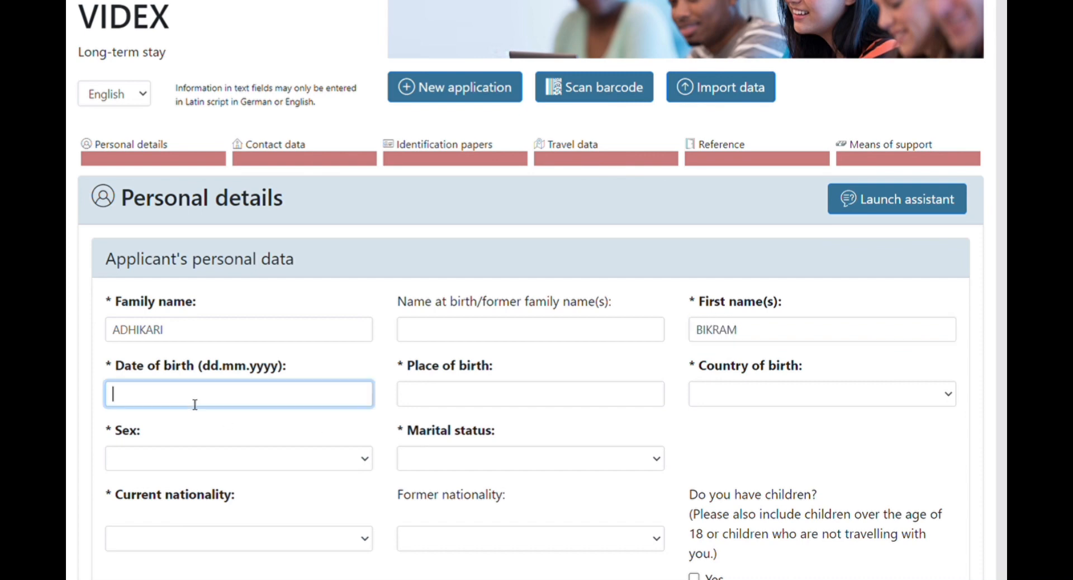
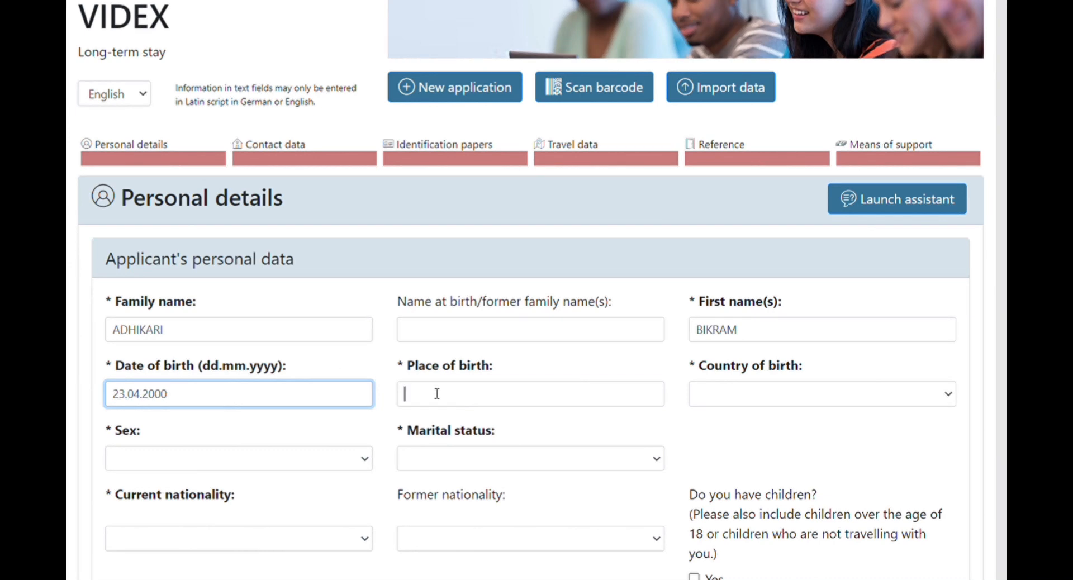
left_click(439, 394)
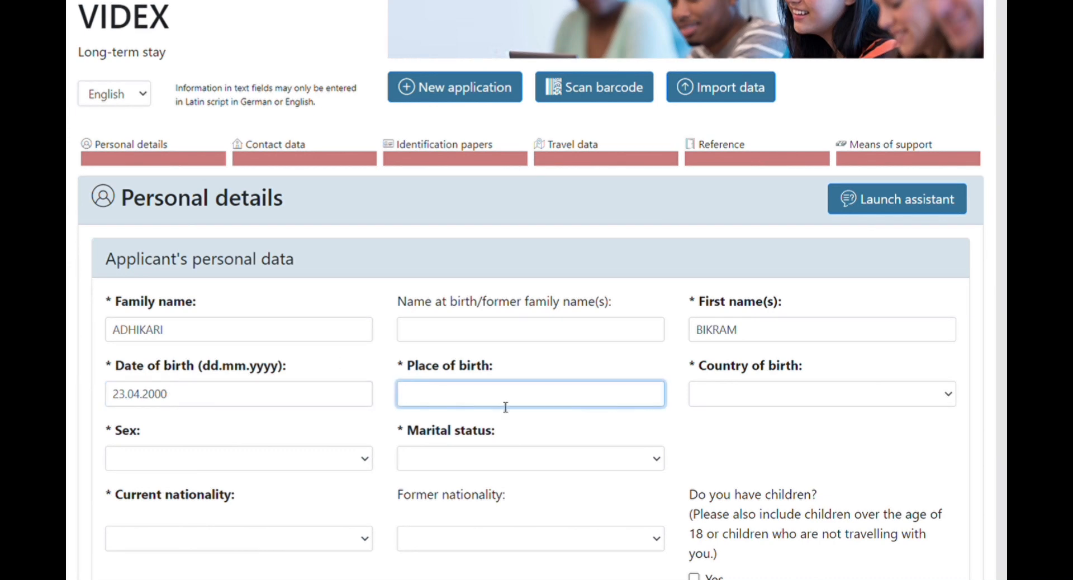
type("POKHARA")
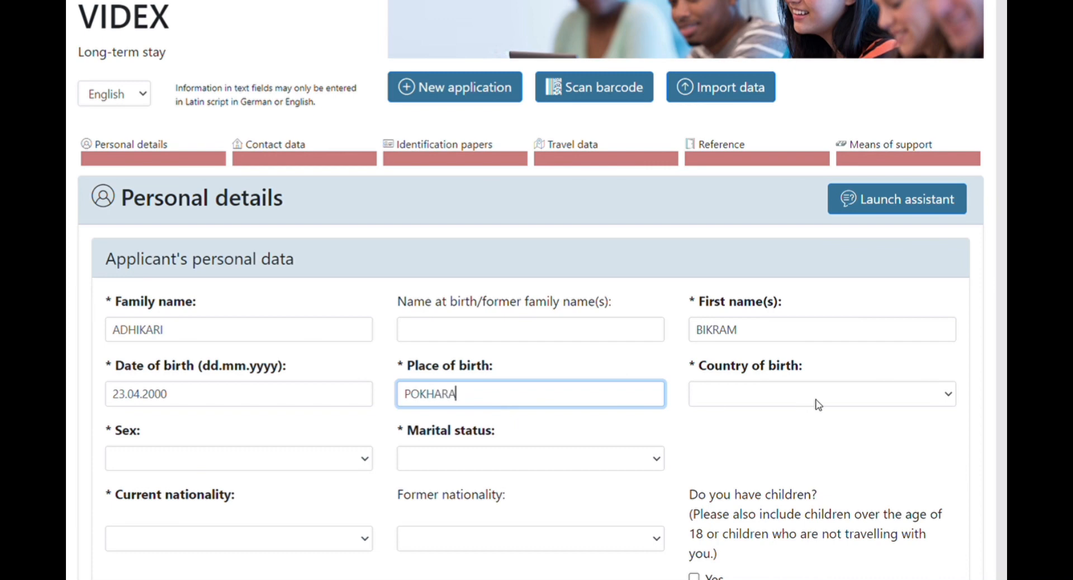
left_click(945, 396)
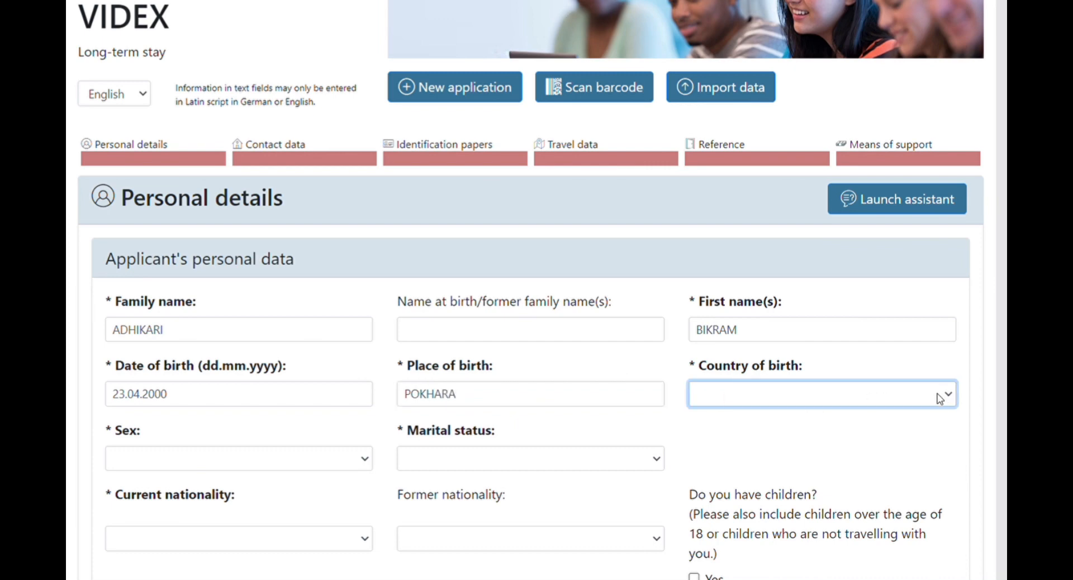
left_click(766, 344)
left_click(366, 461)
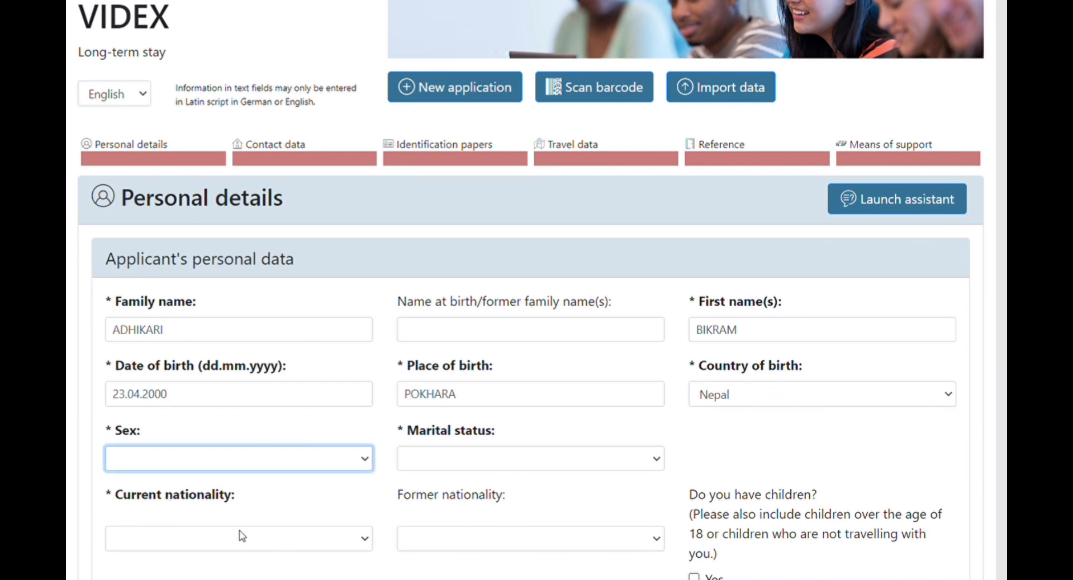
Set sex to Male, marital status to Single and current nationality to Nepal.
key("m")
left_click(655, 461)
scroll(821, 447, "down", 2)
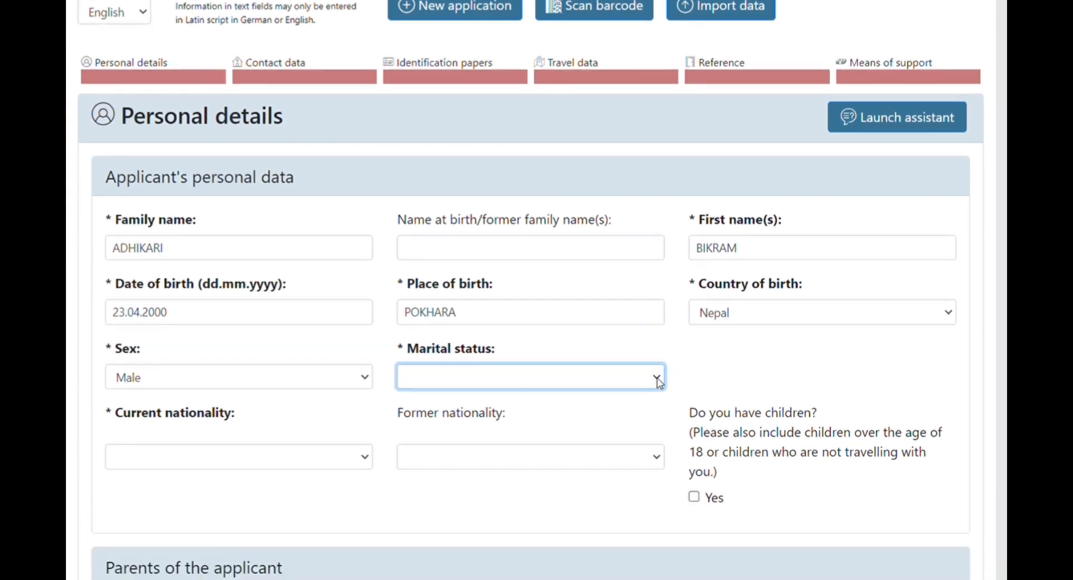
left_click(658, 381)
left_click(473, 430)
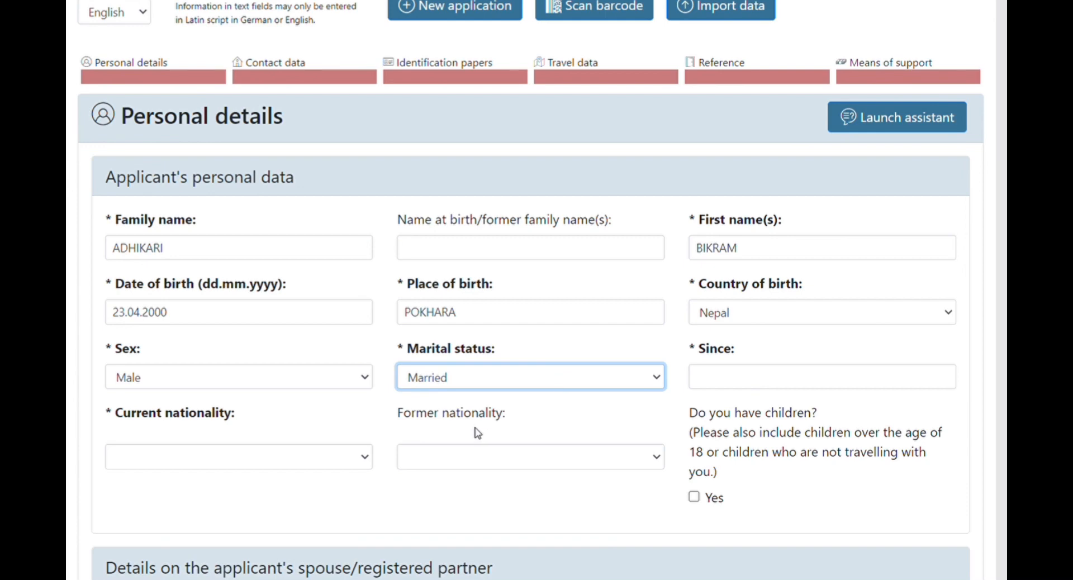
key("Up")
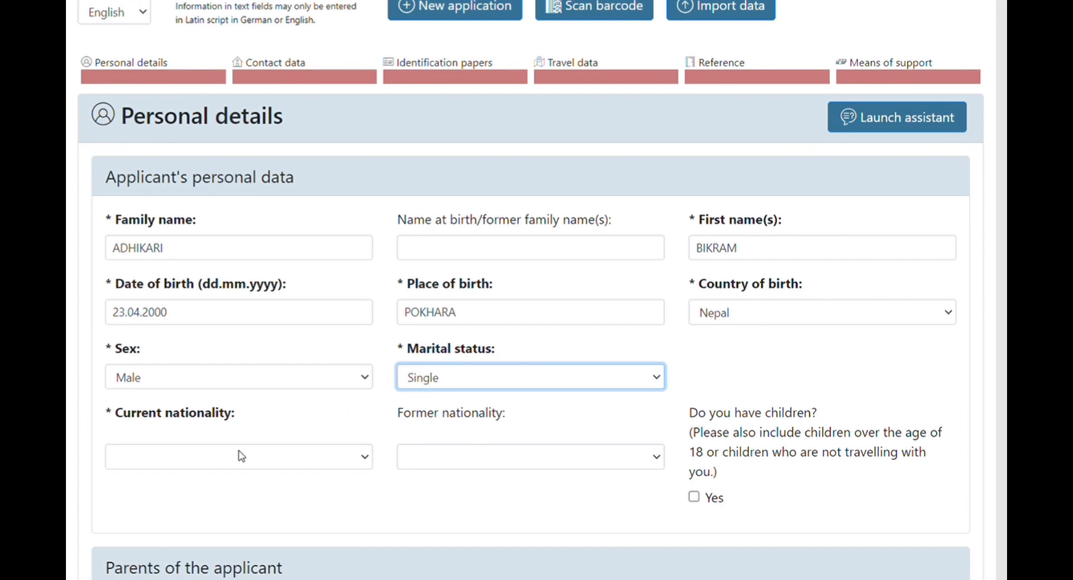
left_click(362, 460)
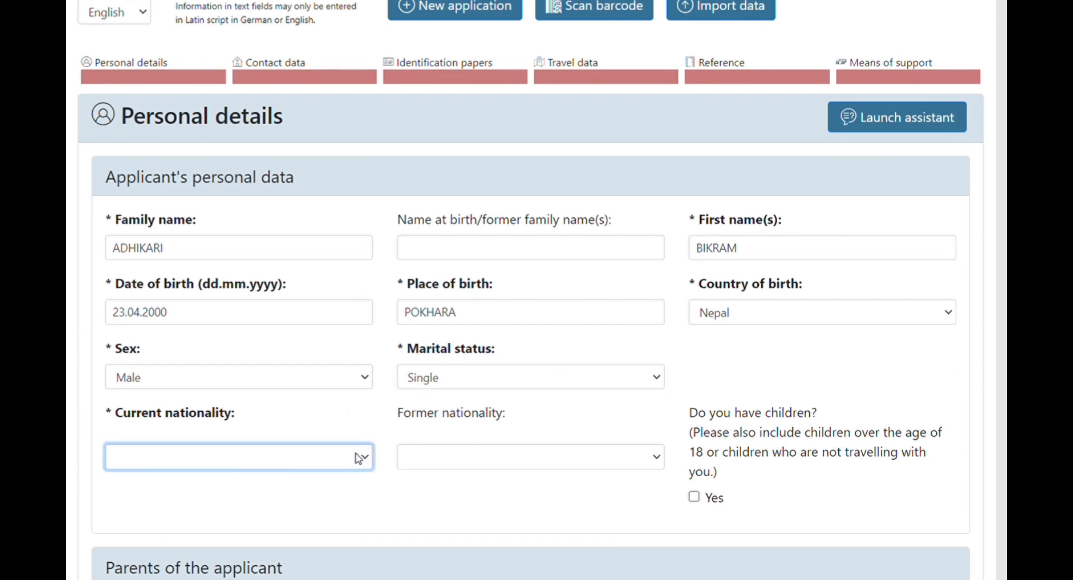
left_click(159, 296)
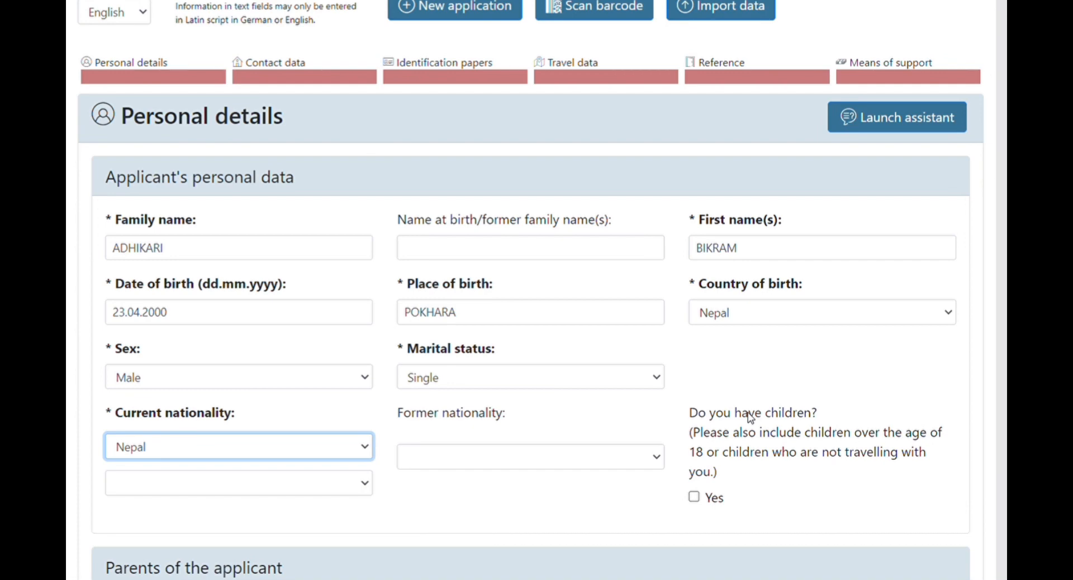
Tick Yes for 'Do you have children?' and scroll through the Children and Parents sections.
left_click(695, 497)
scroll(762, 477, "down", 4)
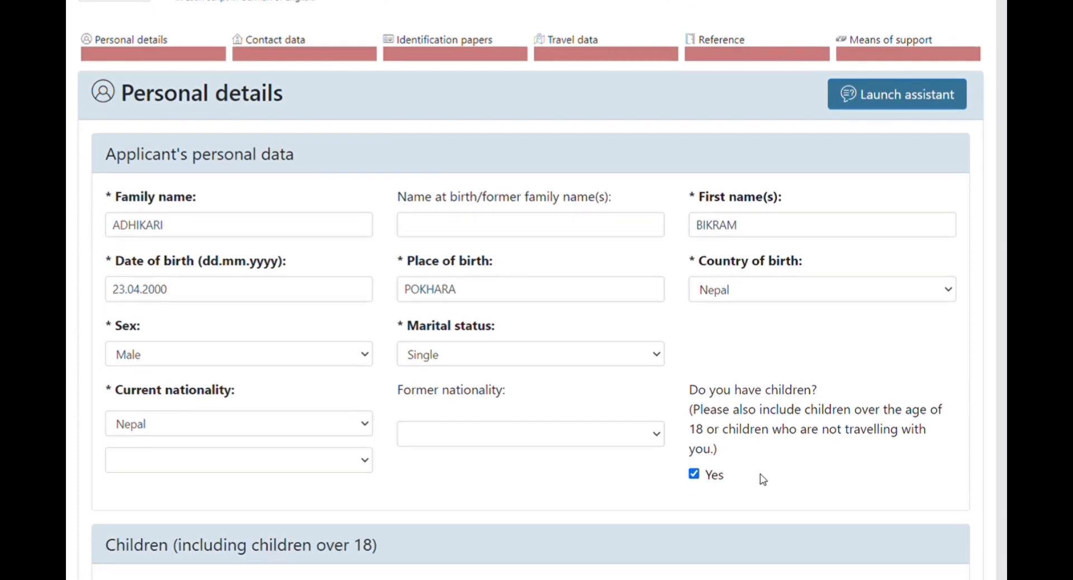
scroll(761, 479, "down", 2)
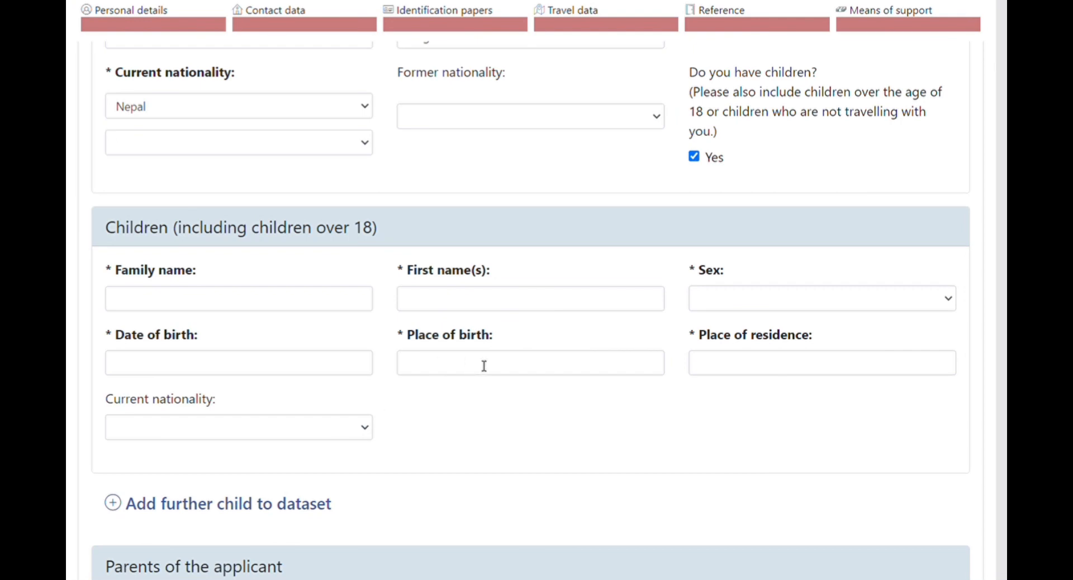
scroll(343, 391, "down", 4)
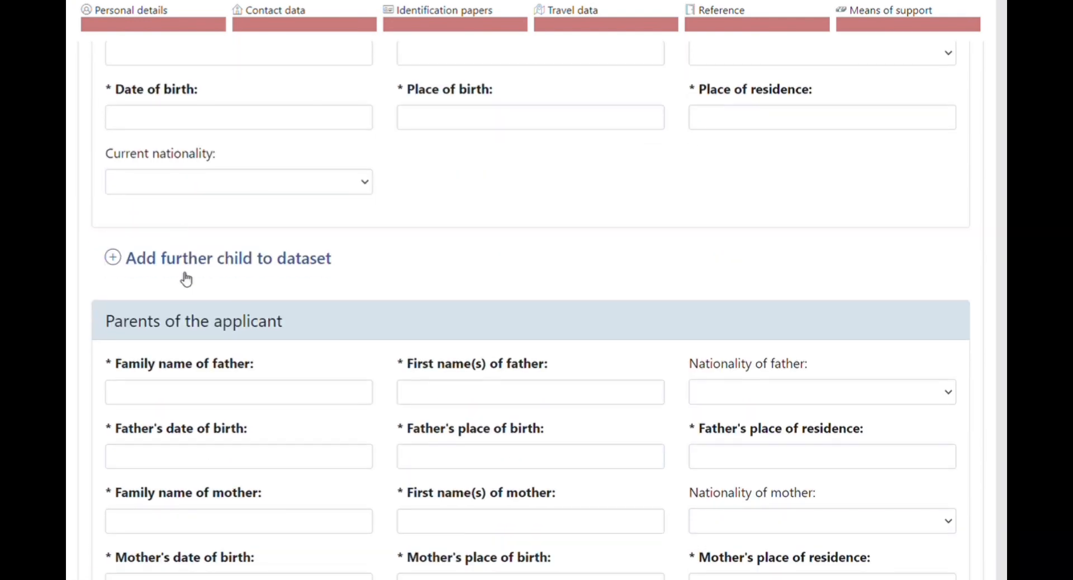
scroll(254, 411, "down", 3)
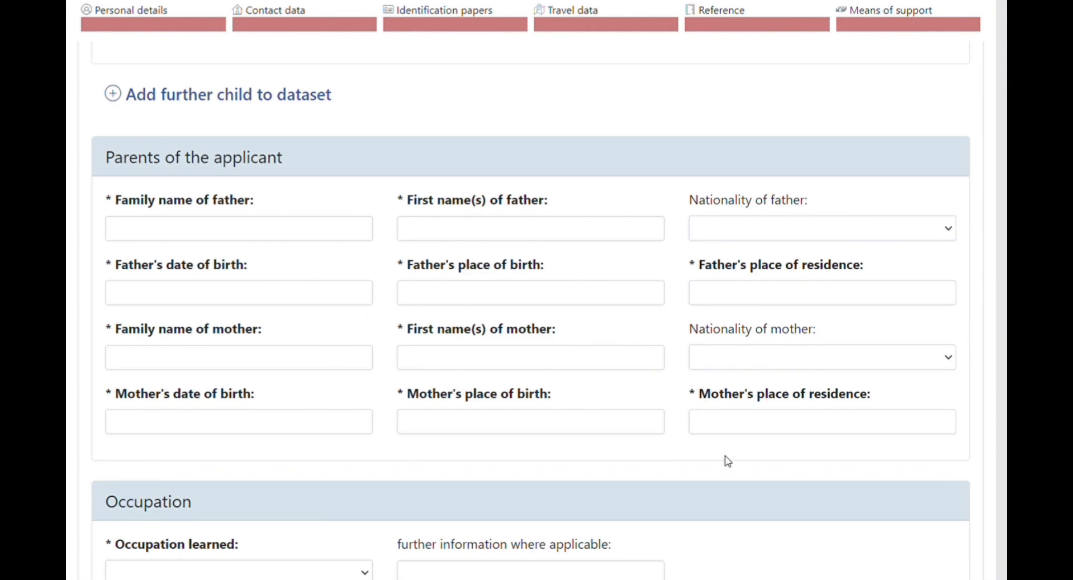
Choose No occupation as the occupation learned, then scroll to the Contact data section.
scroll(329, 402, "down", 1)
scroll(330, 402, "down", 5)
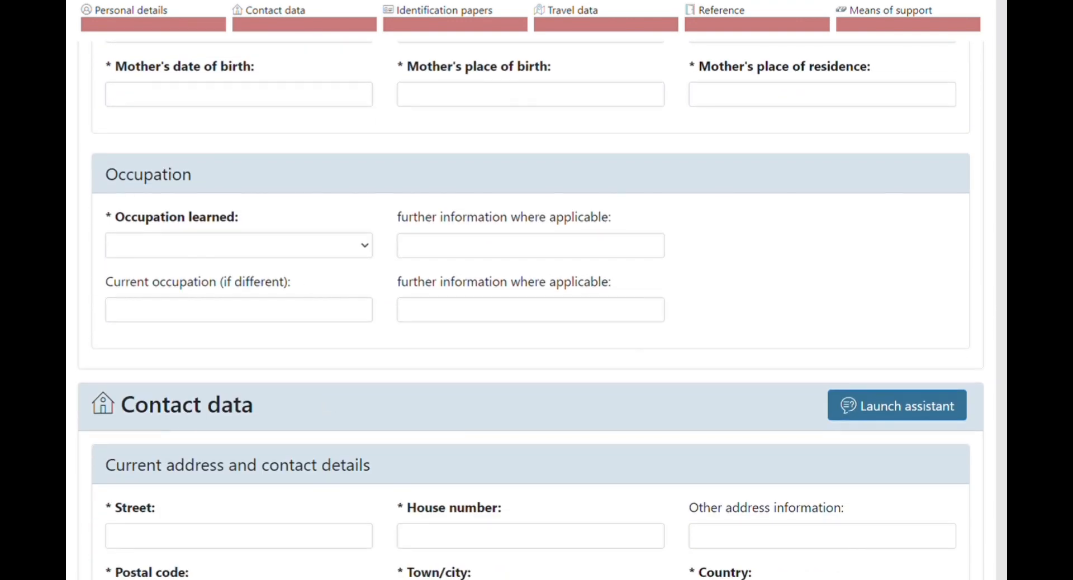
left_click(366, 253)
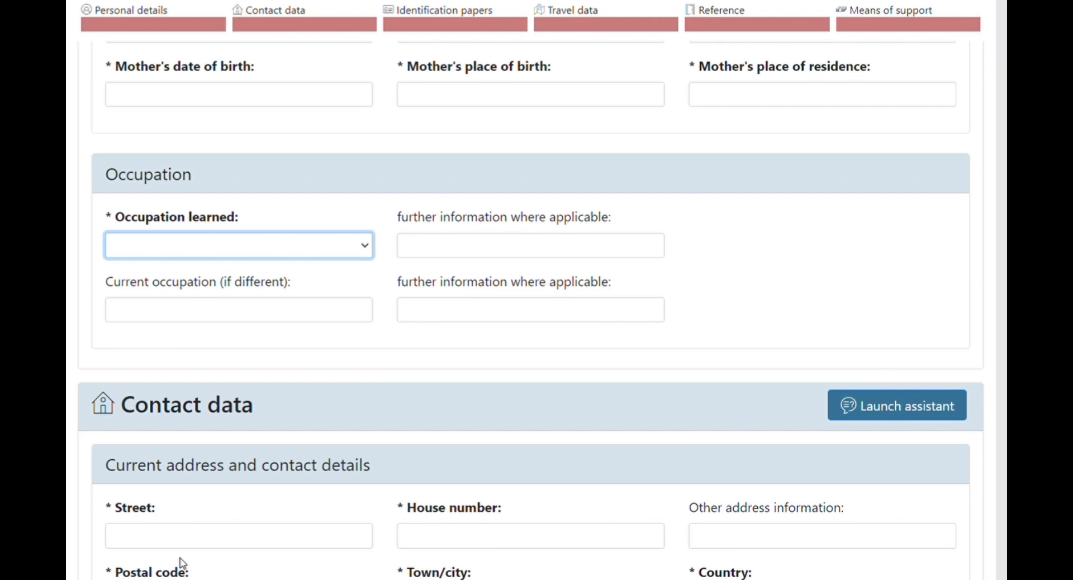
key("Down")
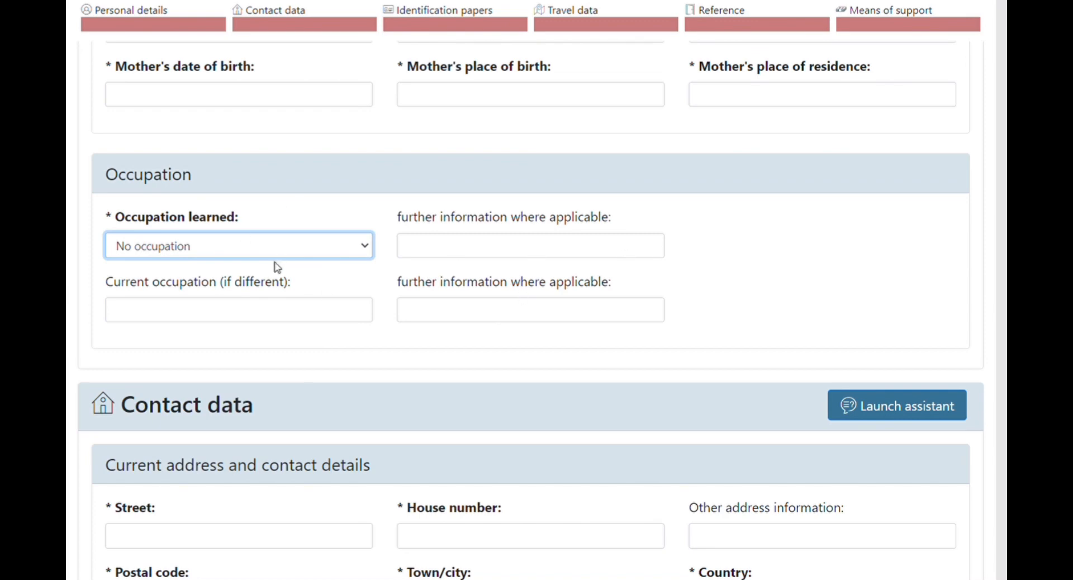
scroll(280, 383, "down", 5)
scroll(287, 410, "up", 1)
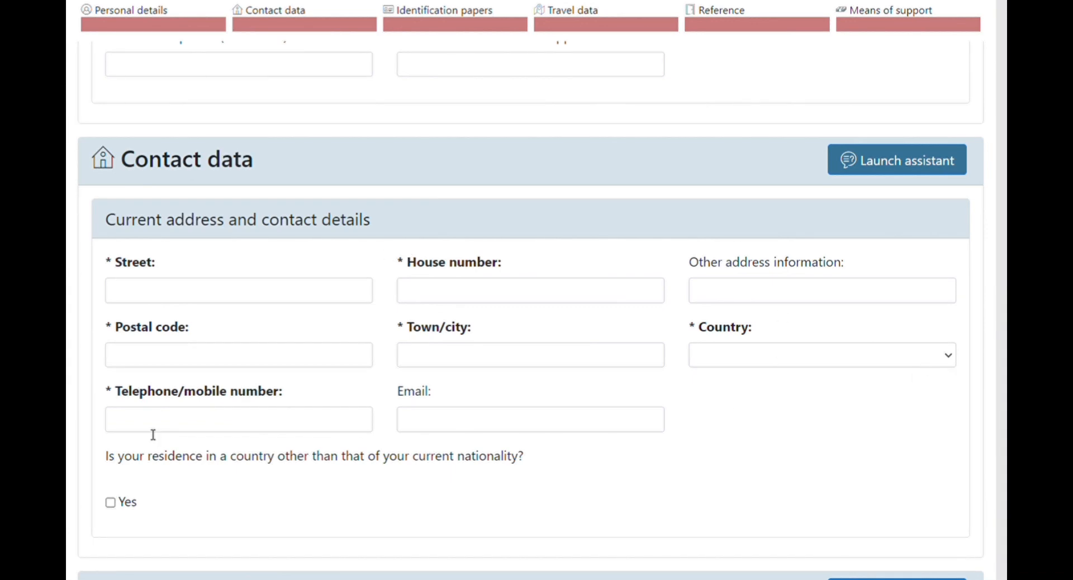
Enter the applicant's e-mail address, leaving the residence-in-another-country question unticked.
left_click(447, 428)
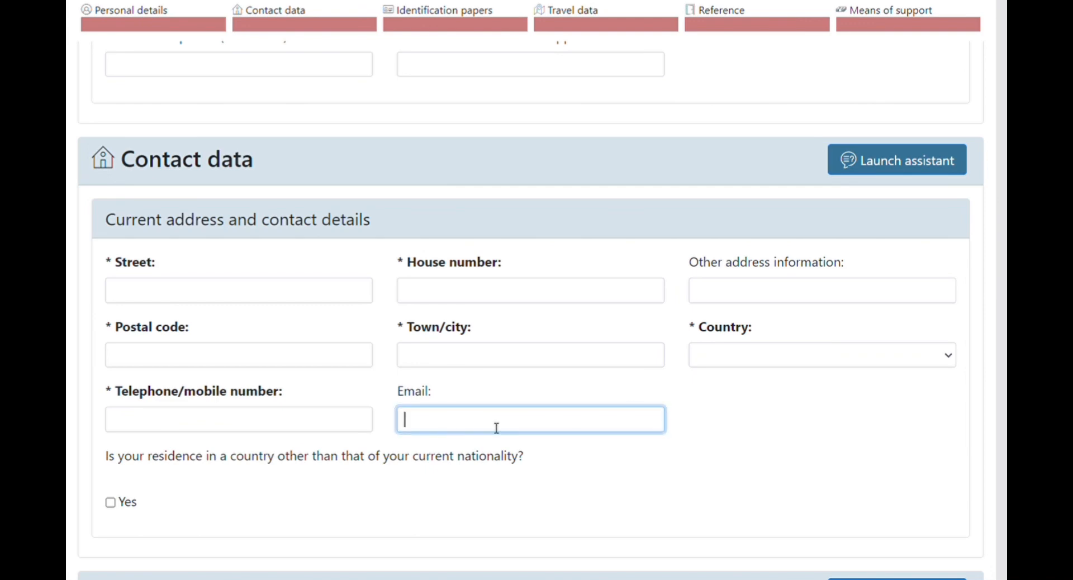
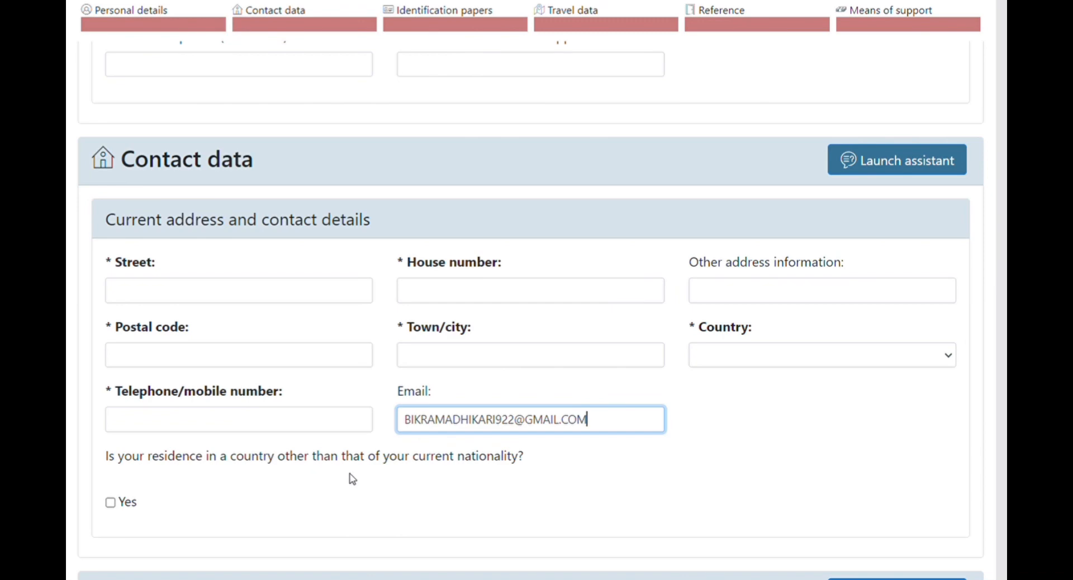
scroll(493, 483, "down", 3)
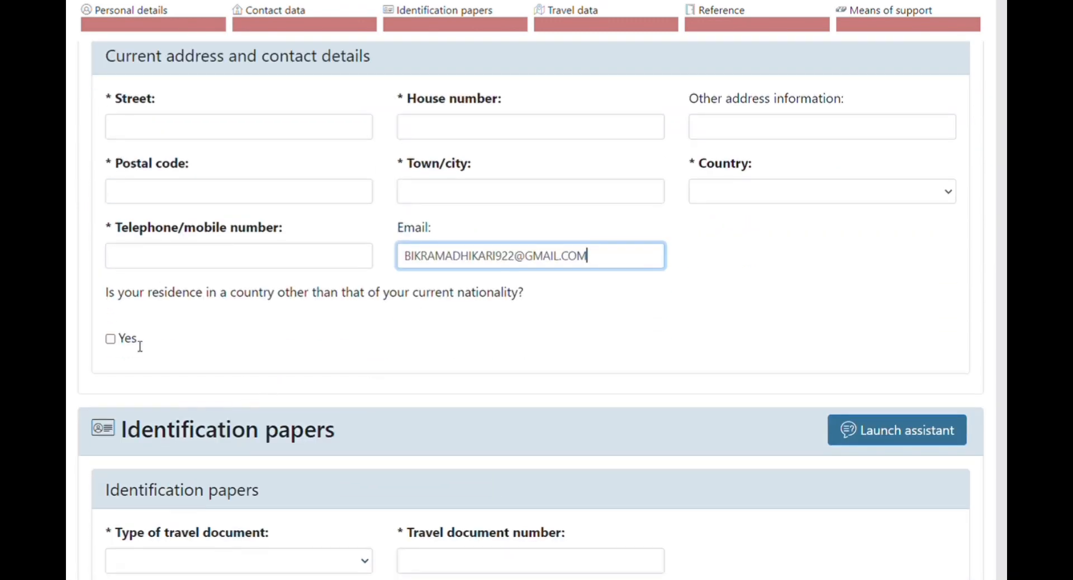
left_click(111, 339)
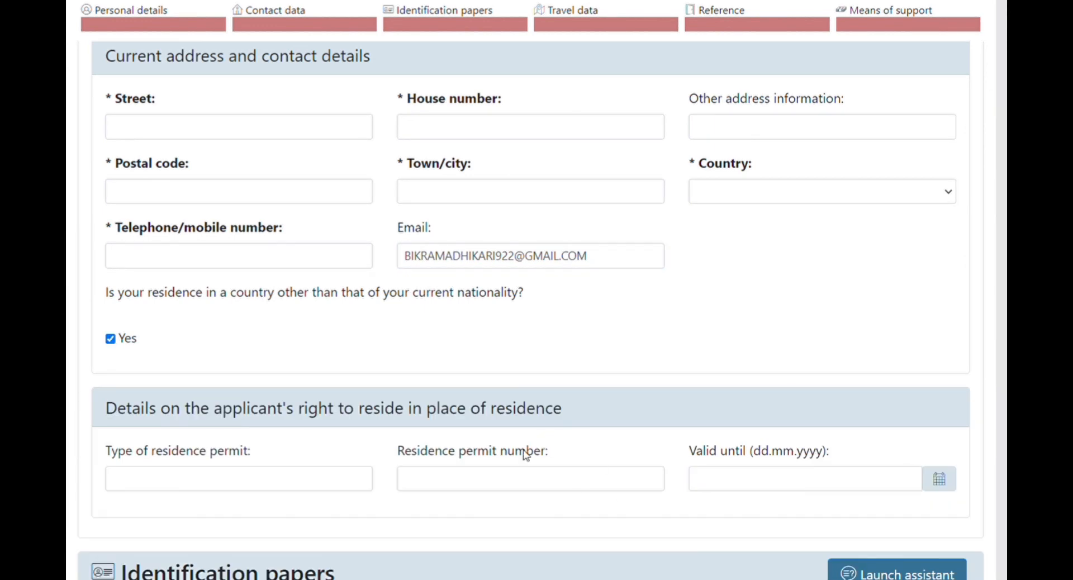
left_click(110, 339)
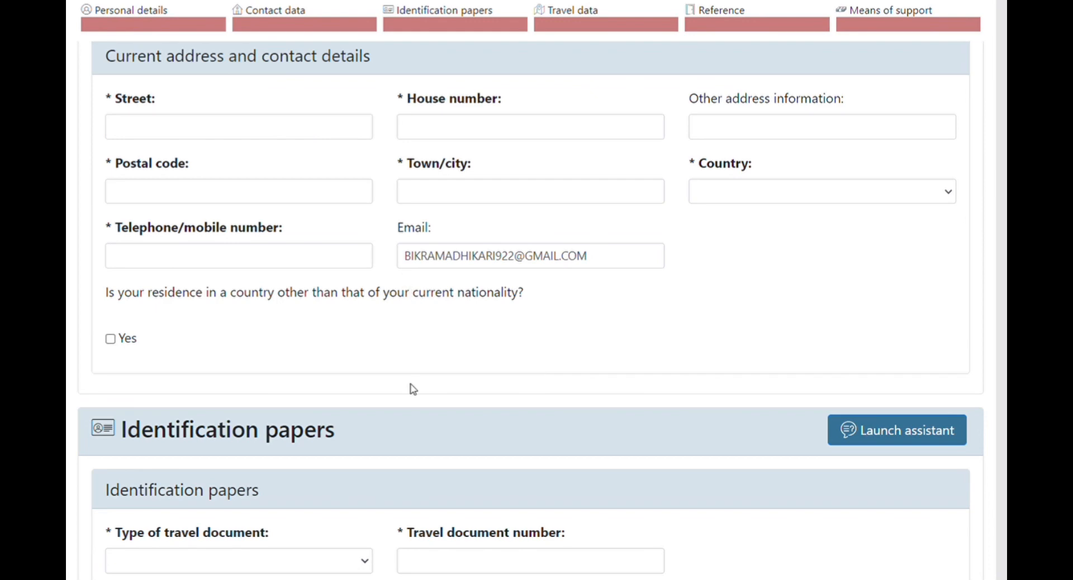
Set the type of travel document to Ordinary passport.
scroll(628, 380, "down", 3)
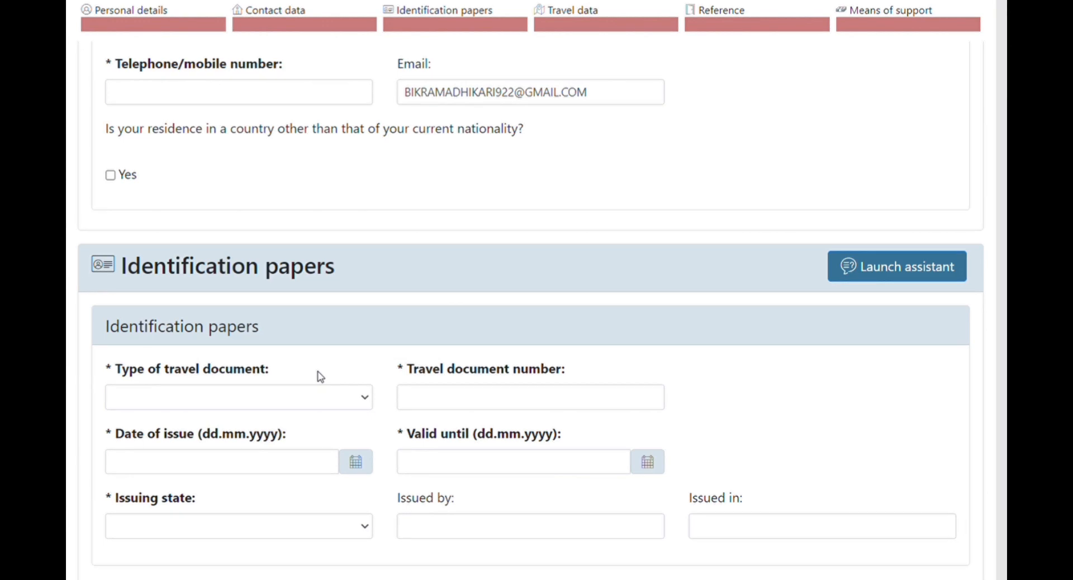
left_click(366, 399)
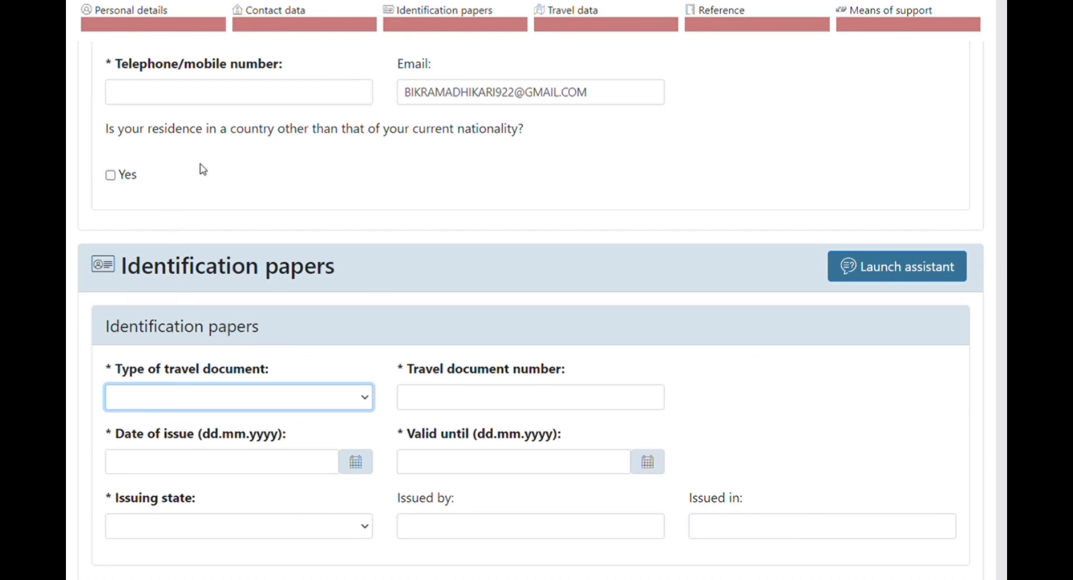
key("Down")
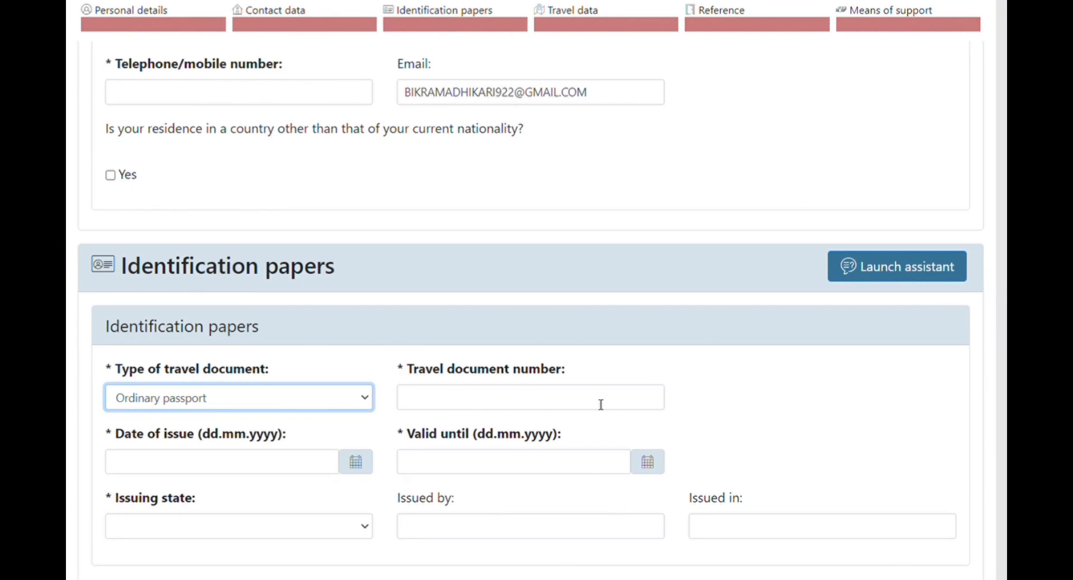
left_click(424, 407)
scroll(479, 431, "down", 3)
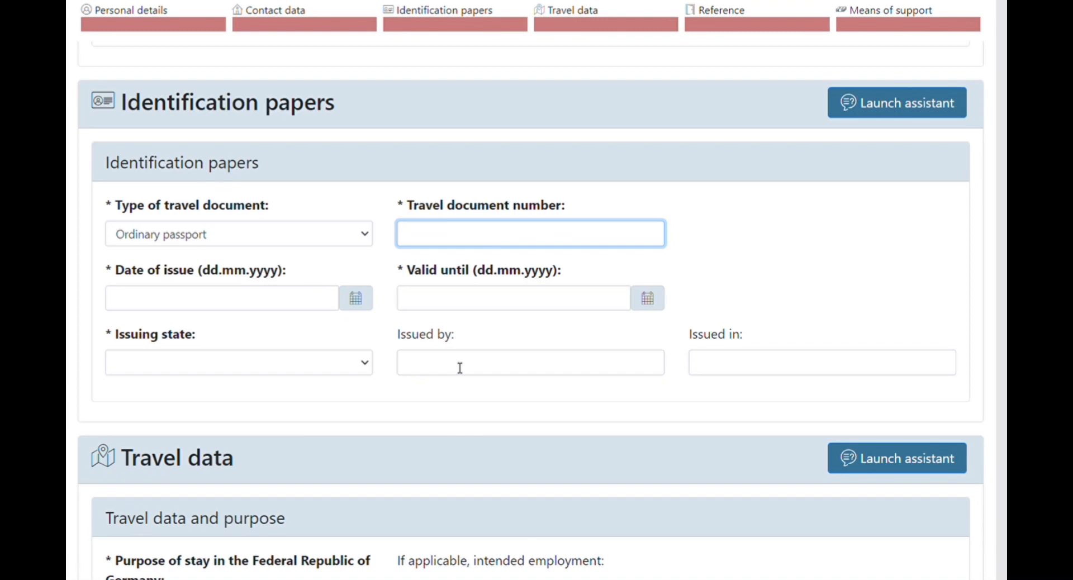
Set issuing state Nepal, issued by 'MOFA, DEPARTMENT OF PASSPORT', issued in KATHAMANDU.
left_click(460, 367)
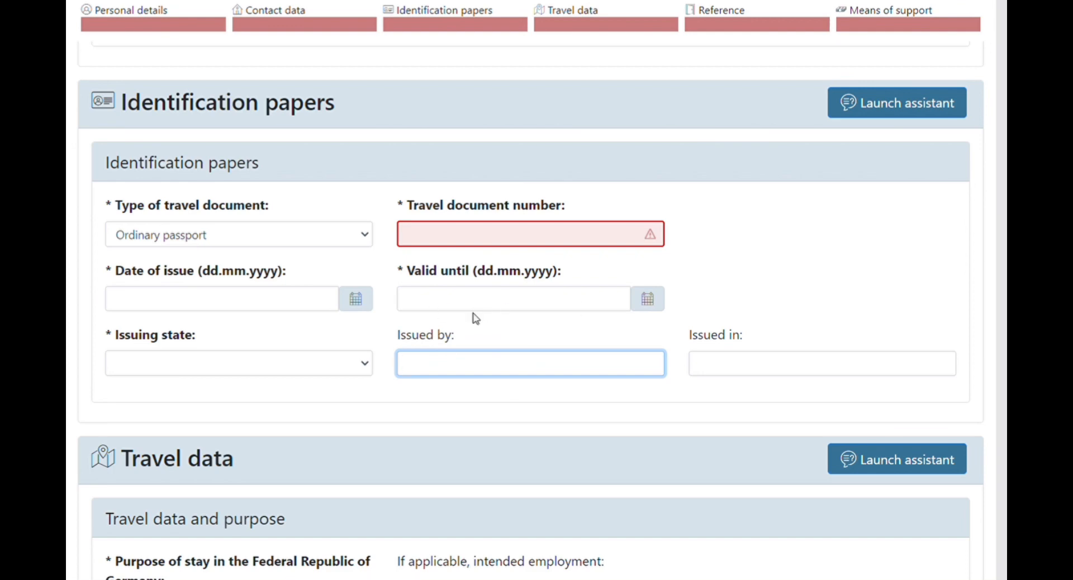
left_click(365, 367)
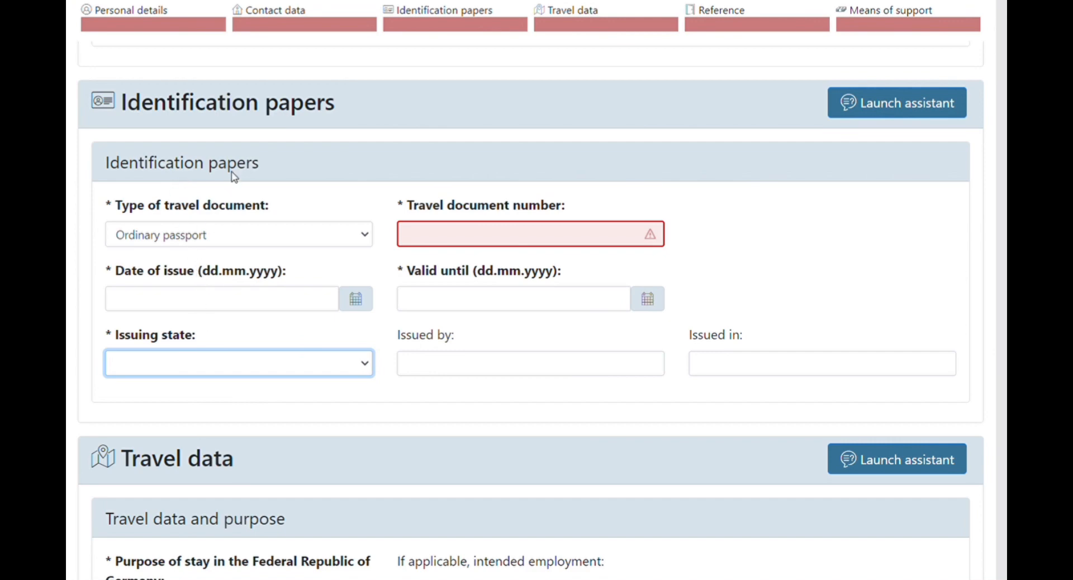
left_click(206, 268)
left_click(462, 369)
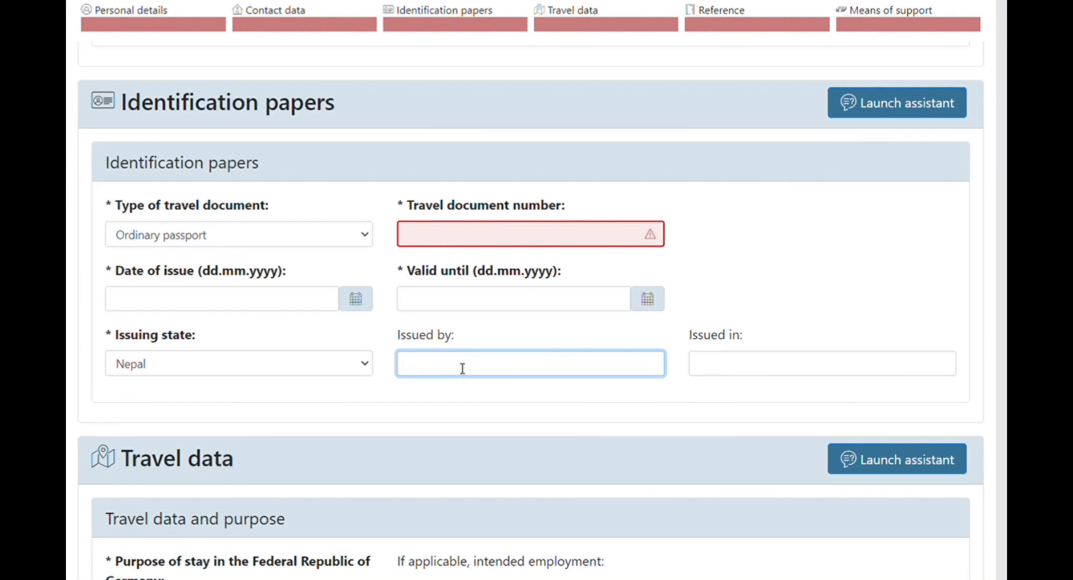
type("MOFA, DEPARTMENT OF PASSPORT")
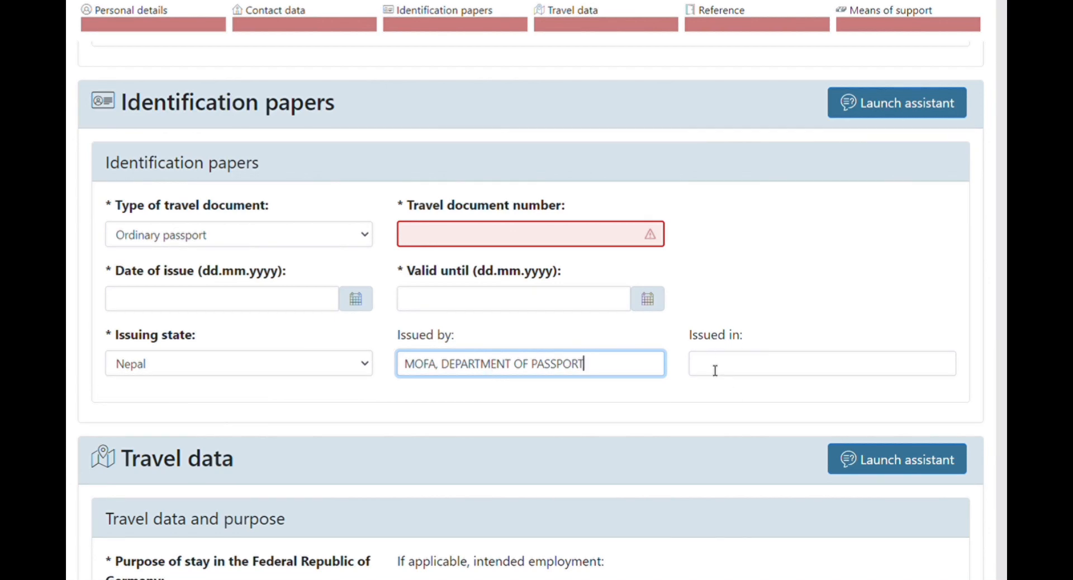
left_click(740, 373)
type("KATHAMANDU")
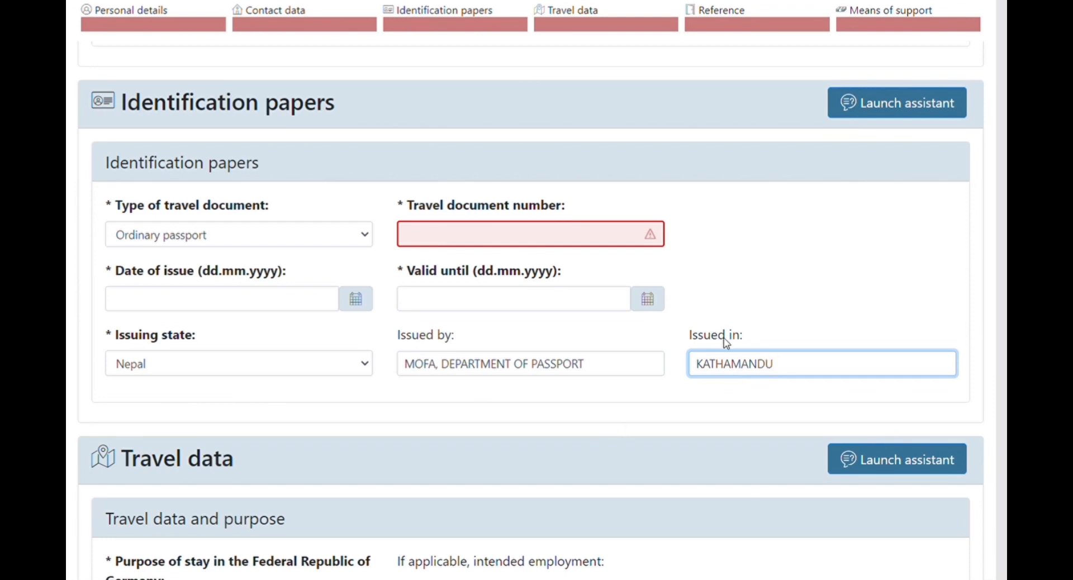
Select Study as the purpose of stay in the Travel data section.
scroll(350, 475, "down", 4)
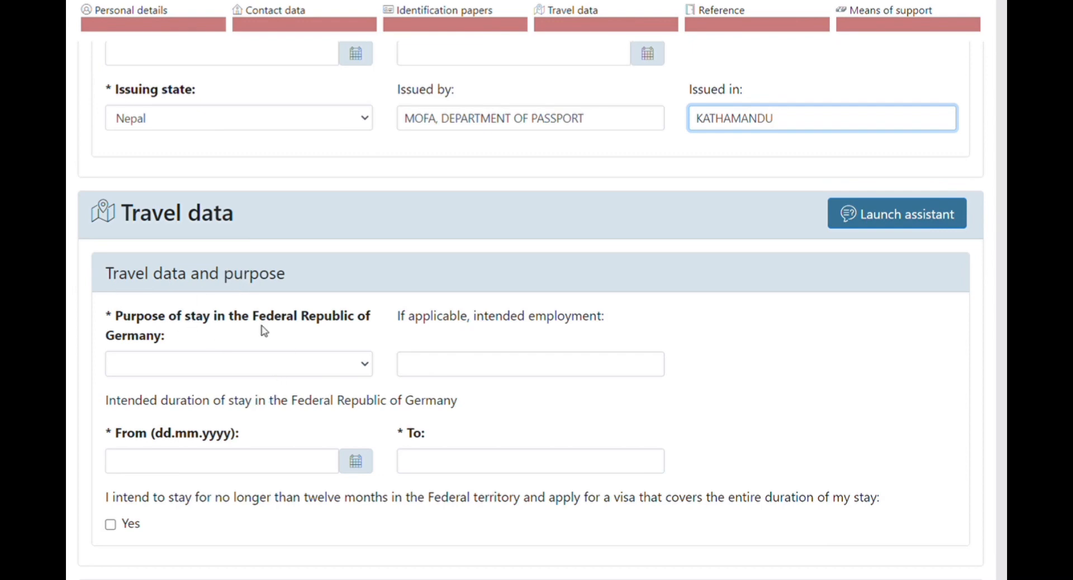
scroll(138, 351, "down", 2)
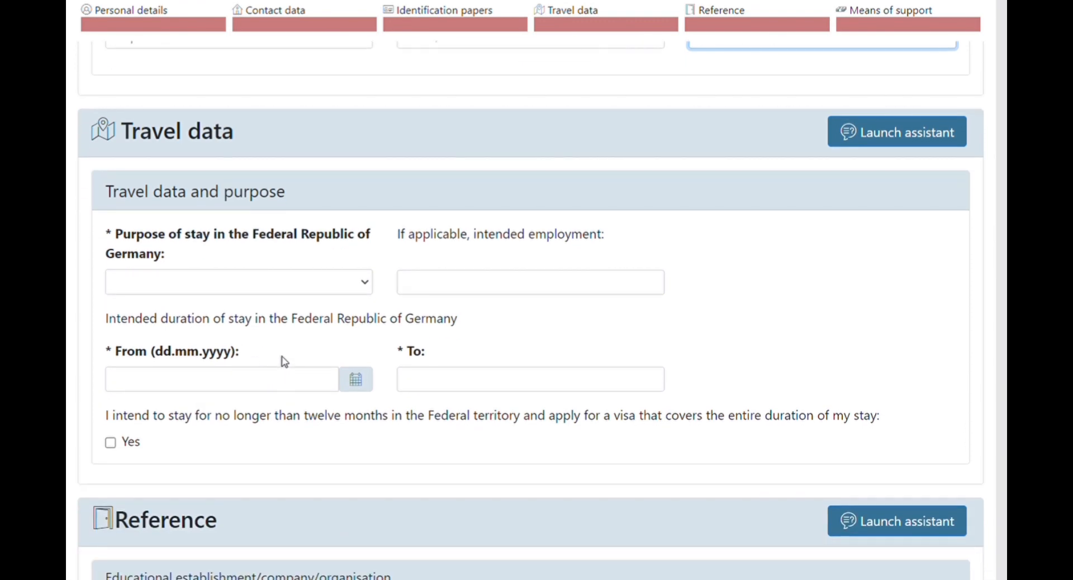
left_click(365, 285)
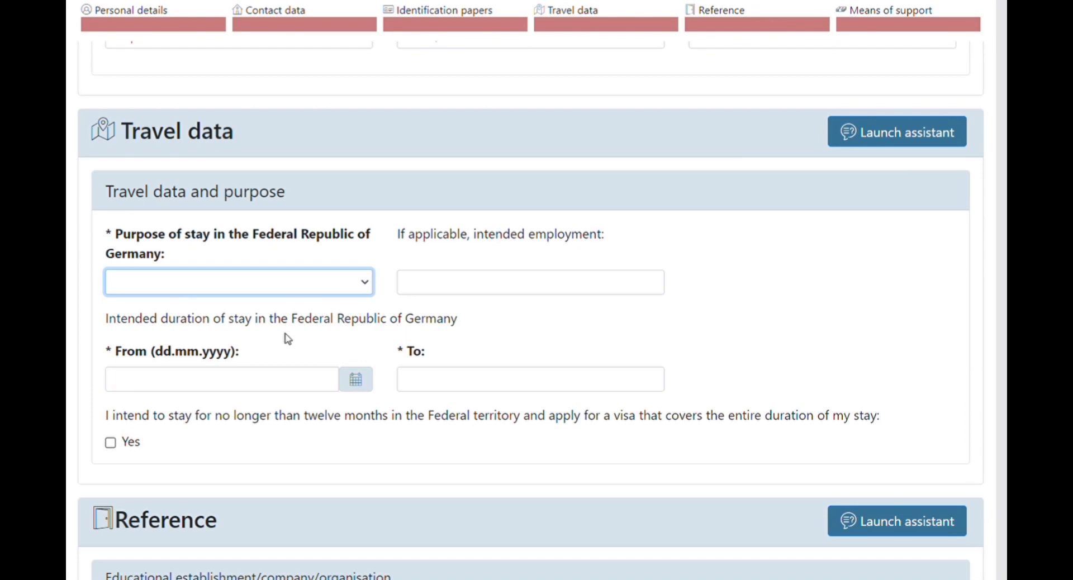
left_click(156, 320)
left_click(212, 389)
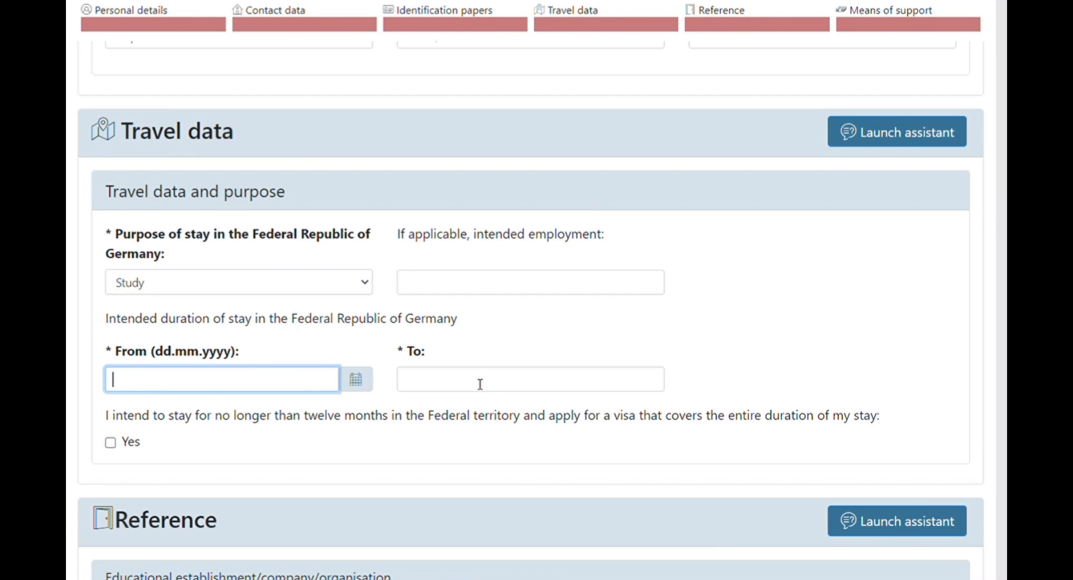
left_click(438, 384)
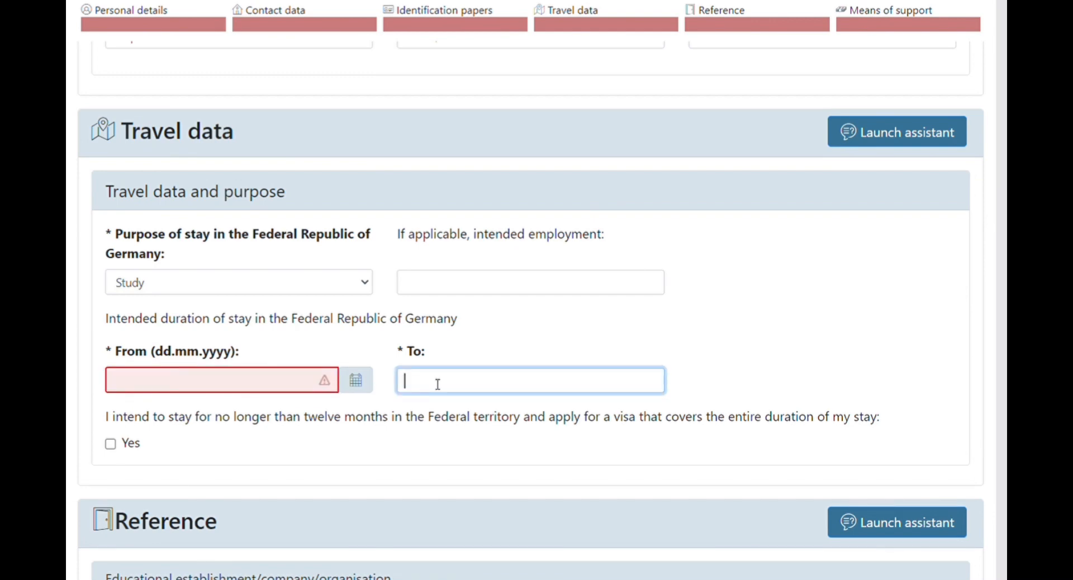
left_click(302, 381)
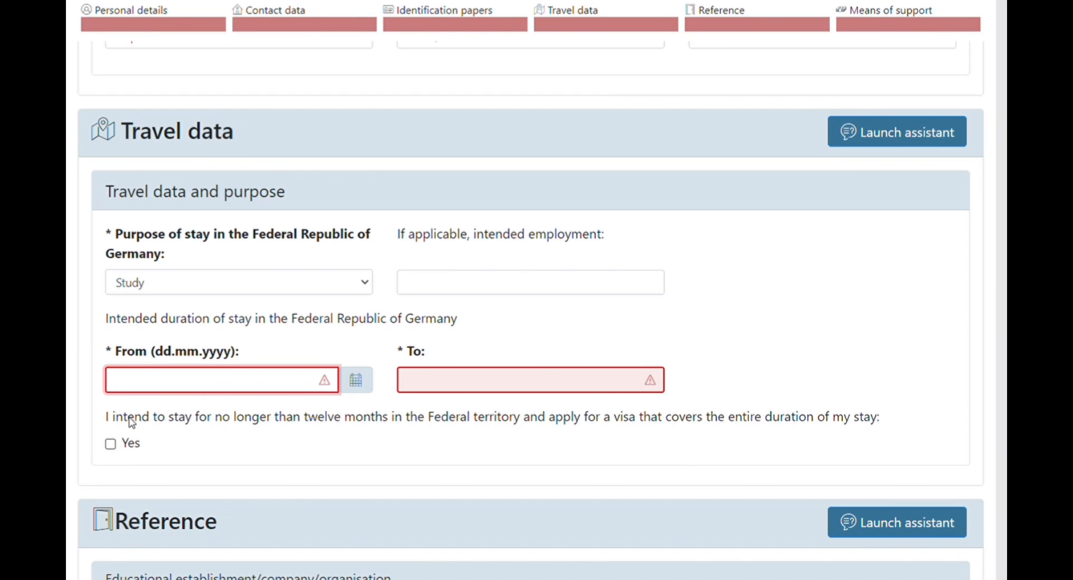
left_click(111, 445)
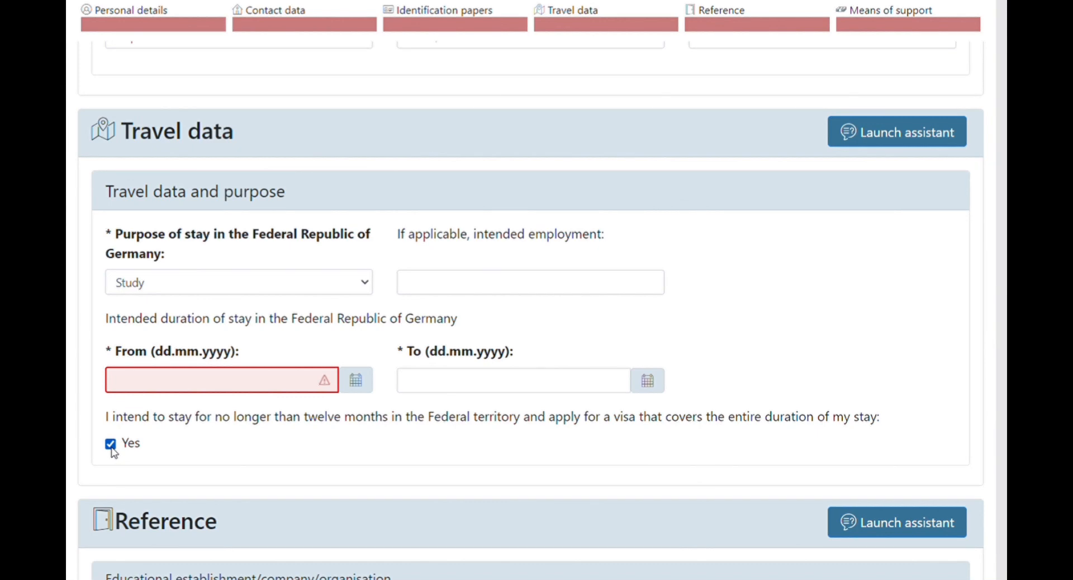
left_click(111, 445)
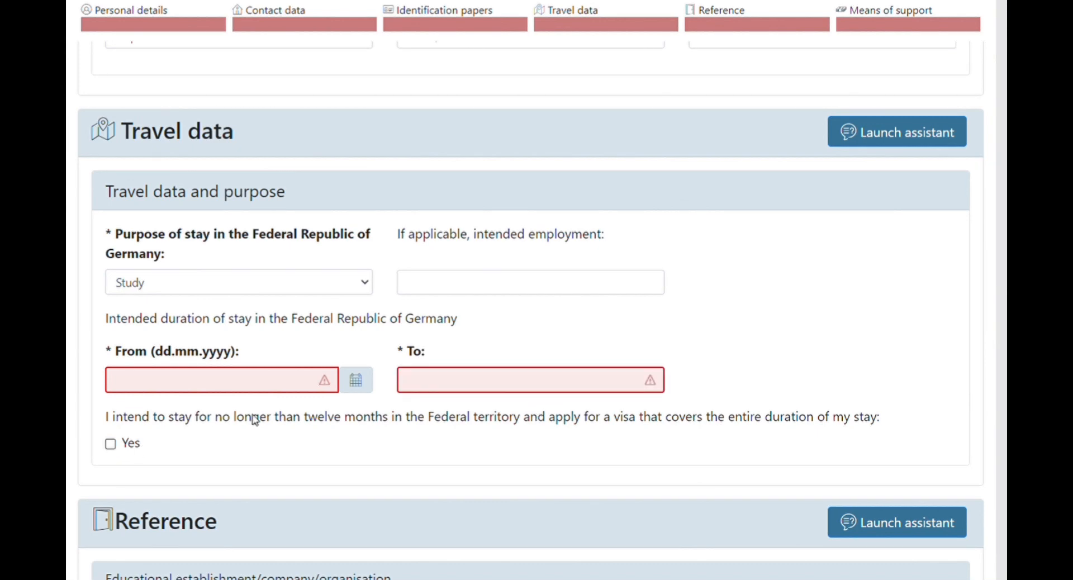
left_click(267, 387)
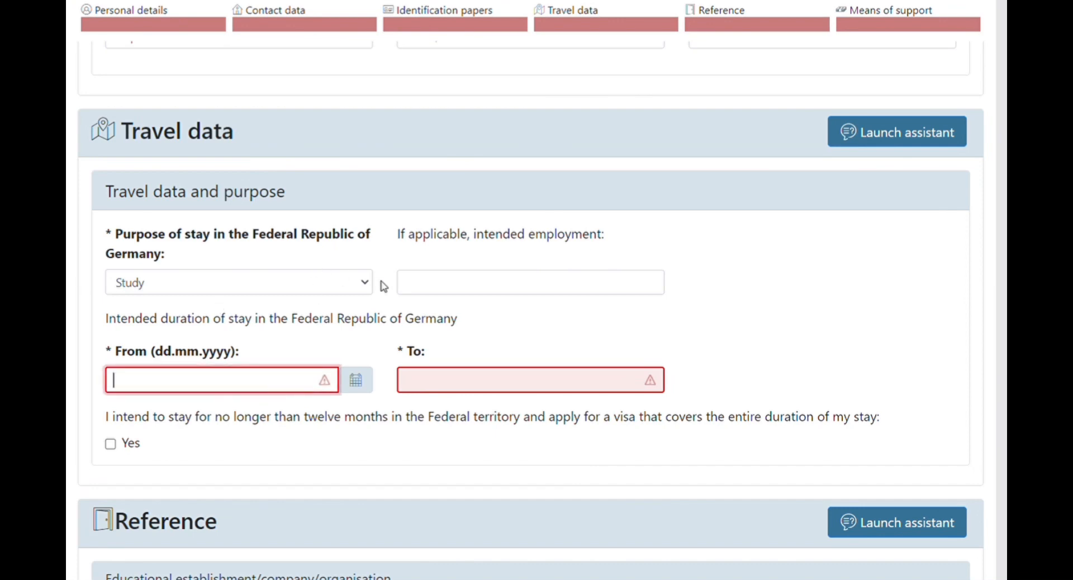
scroll(333, 505, "down", 5)
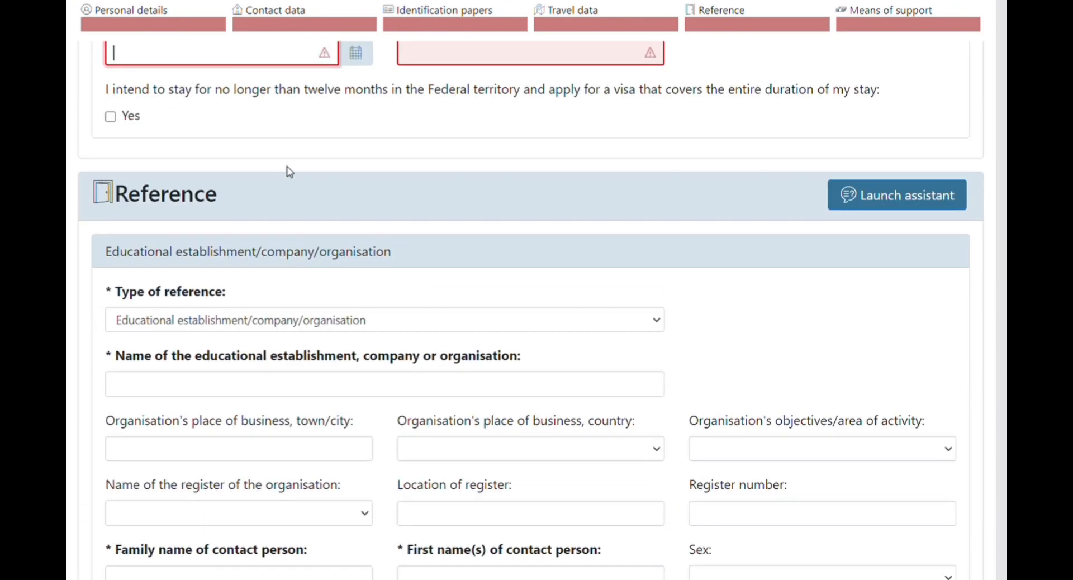
Set the type of reference to Educational establishment/company/organisation, reverting from Reference person.
scroll(518, 483, "up", 3)
scroll(536, 517, "down", 3)
left_click(657, 324)
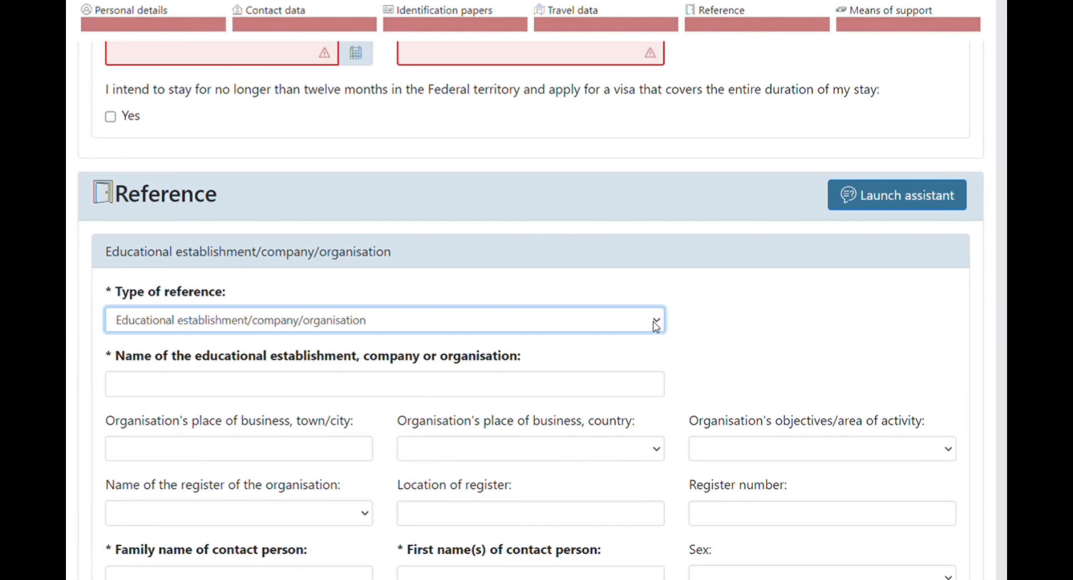
left_click(214, 343)
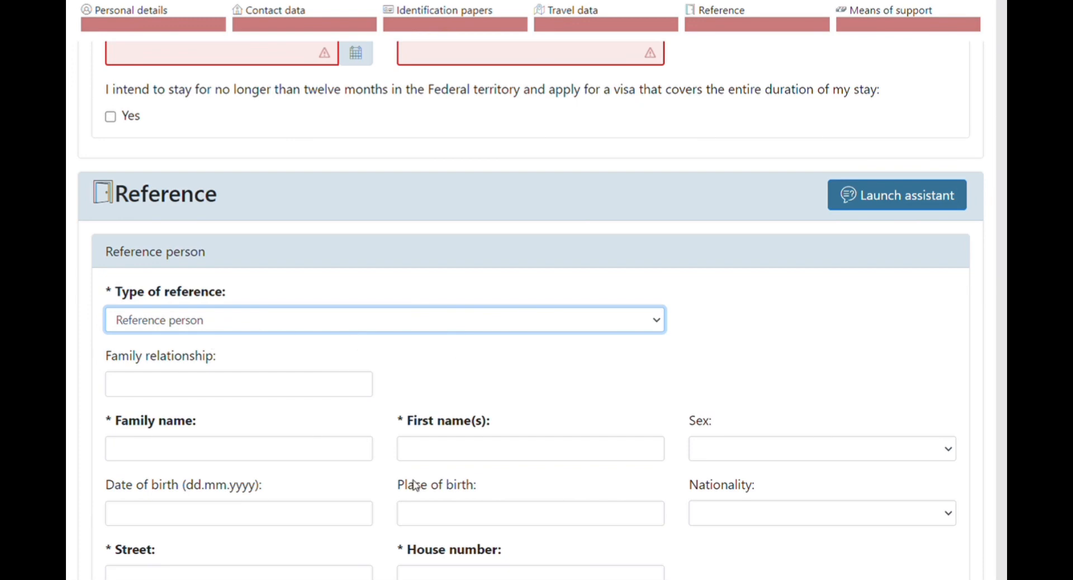
scroll(412, 482, "down", 6)
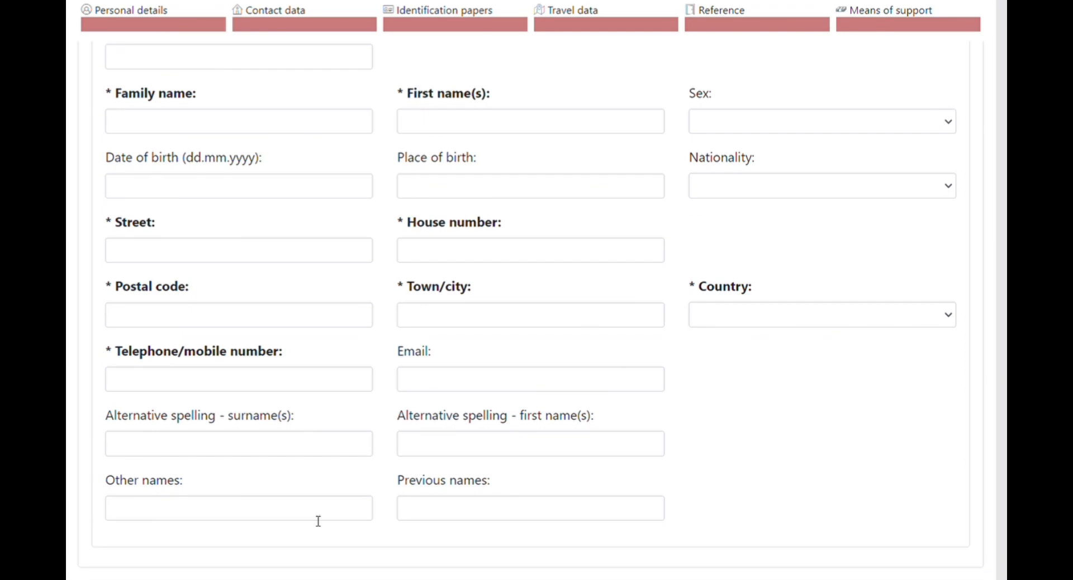
scroll(366, 467, "up", 3)
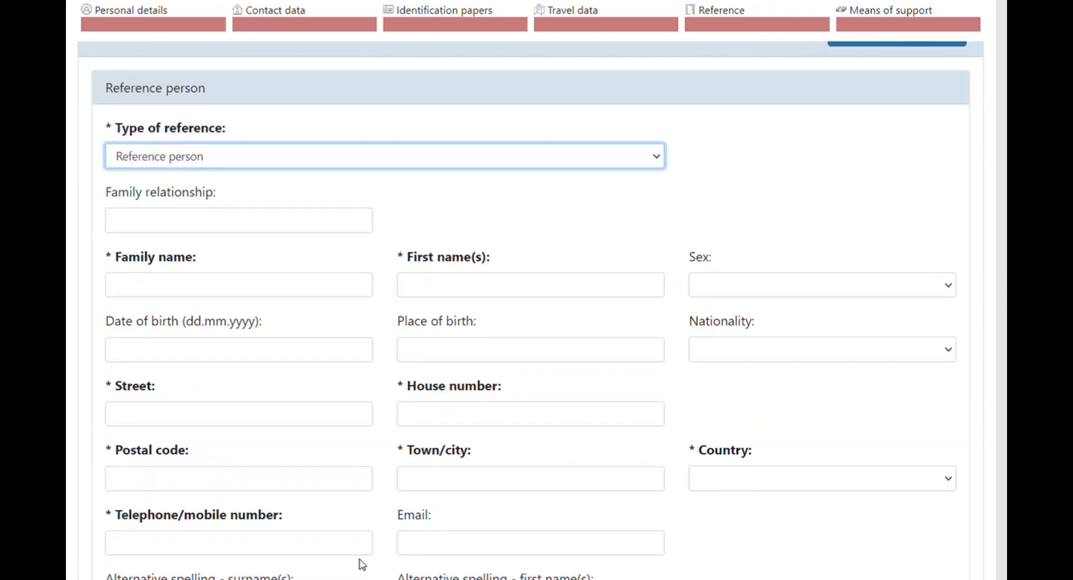
scroll(390, 472, "down", 3)
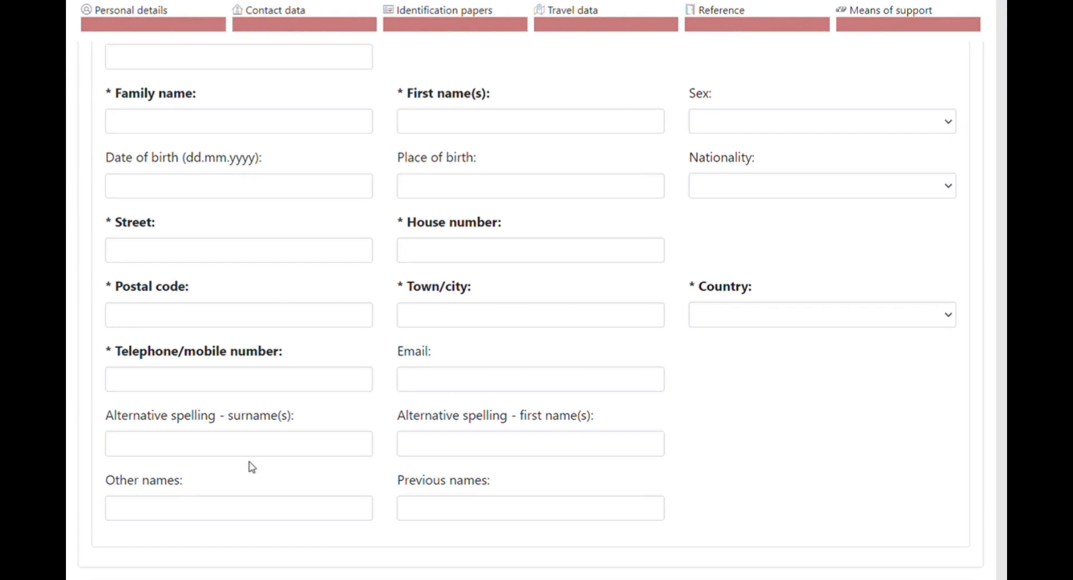
scroll(383, 503, "up", 6)
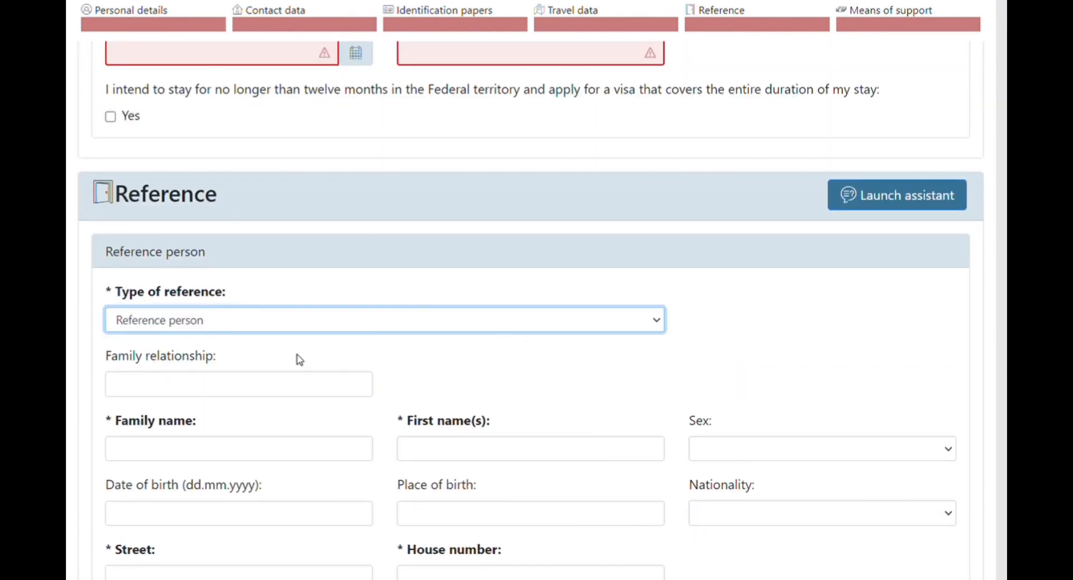
key("Down")
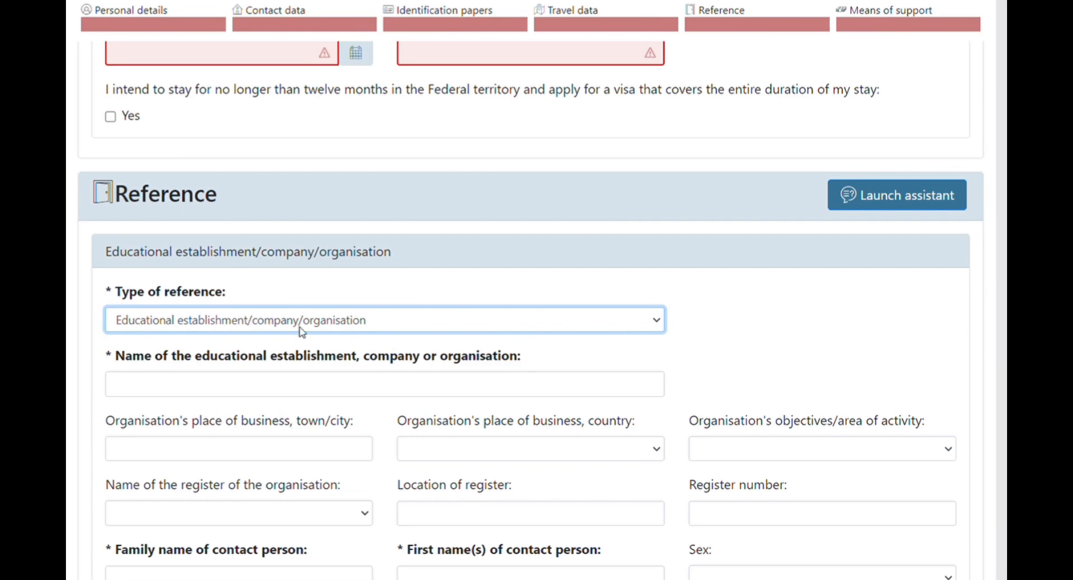
Enter the reference organisation as UNIVERSITY in KLEVE, Germany.
left_click(184, 390)
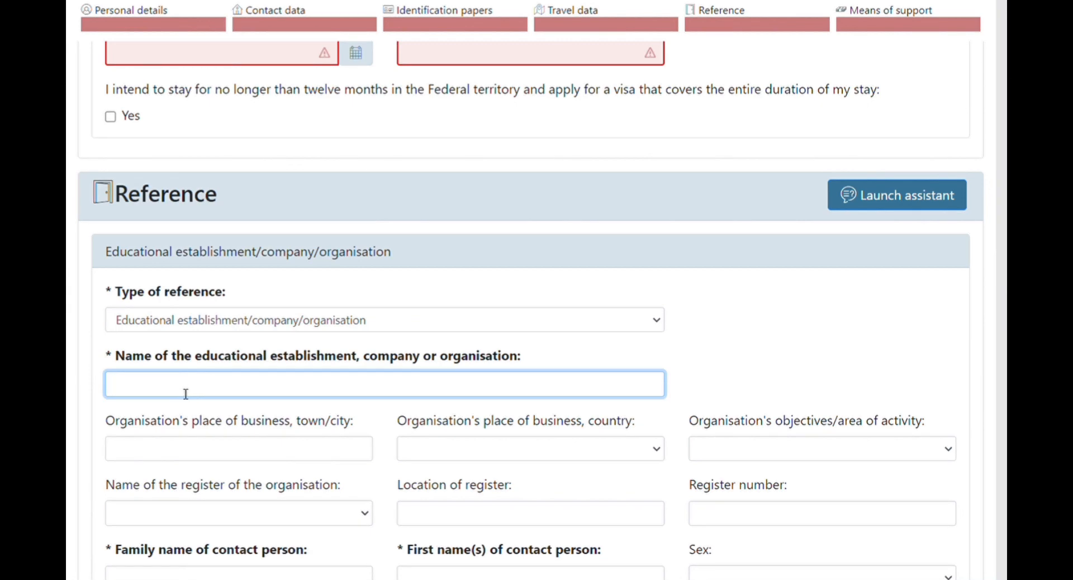
type("UNIVERSITY")
key("Tab")
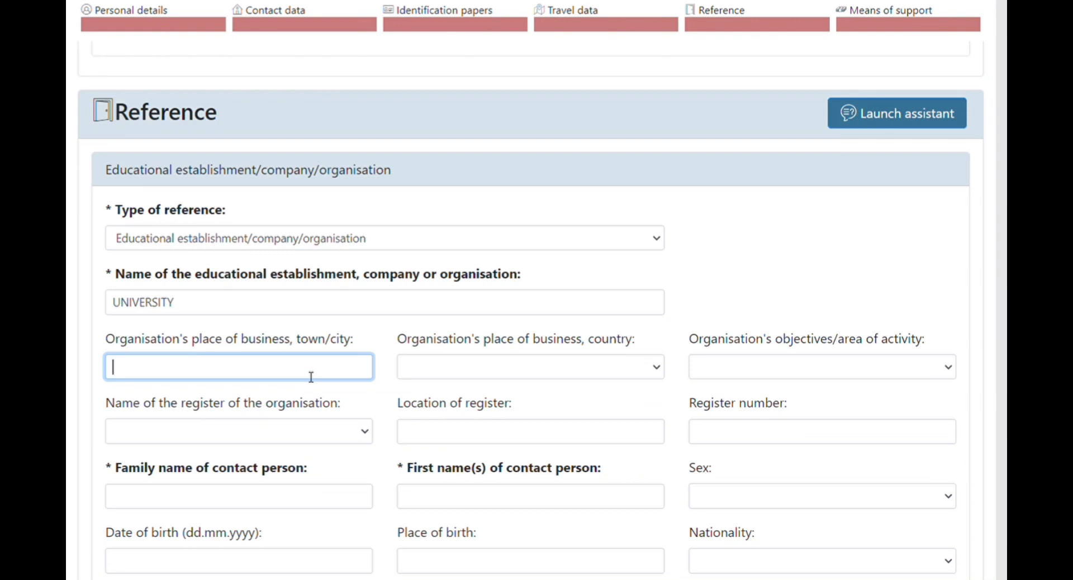
type("KLEVE")
left_click(657, 368)
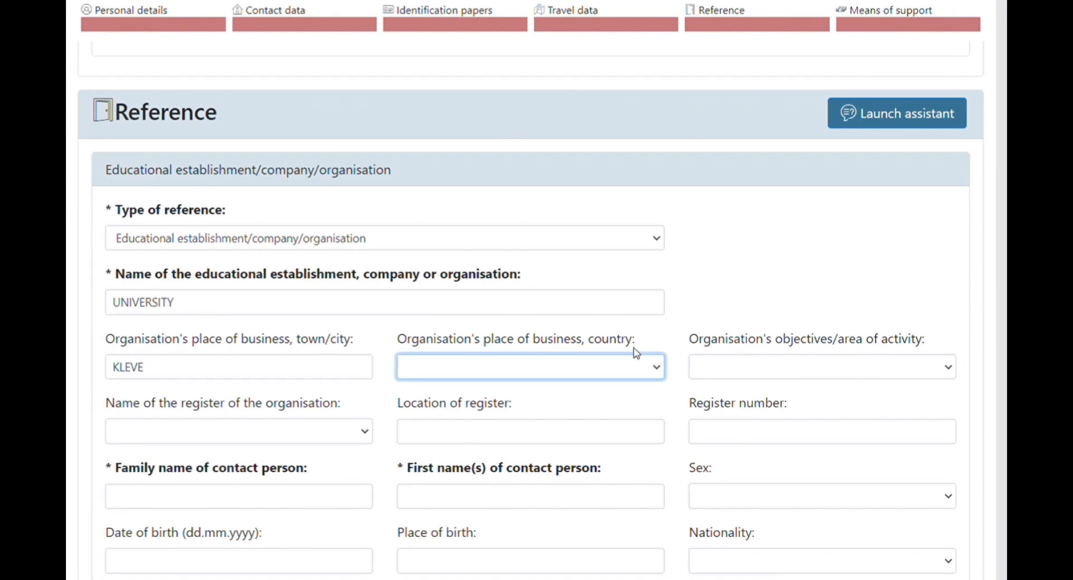
left_click(515, 322)
Select Education as the organisation's area of activity.
left_click(948, 368)
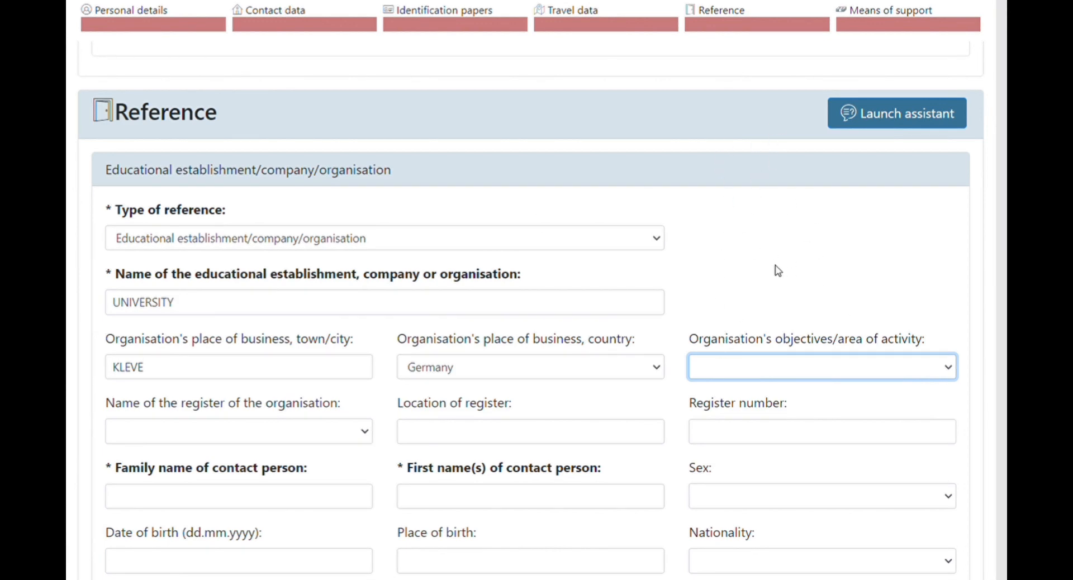
left_click(718, 258)
left_click(950, 369)
left_click(728, 248)
Pass through the contact person's family name, street, telephone and e-mail fields without entering anything, then reach Means of support.
scroll(333, 376, "down", 1)
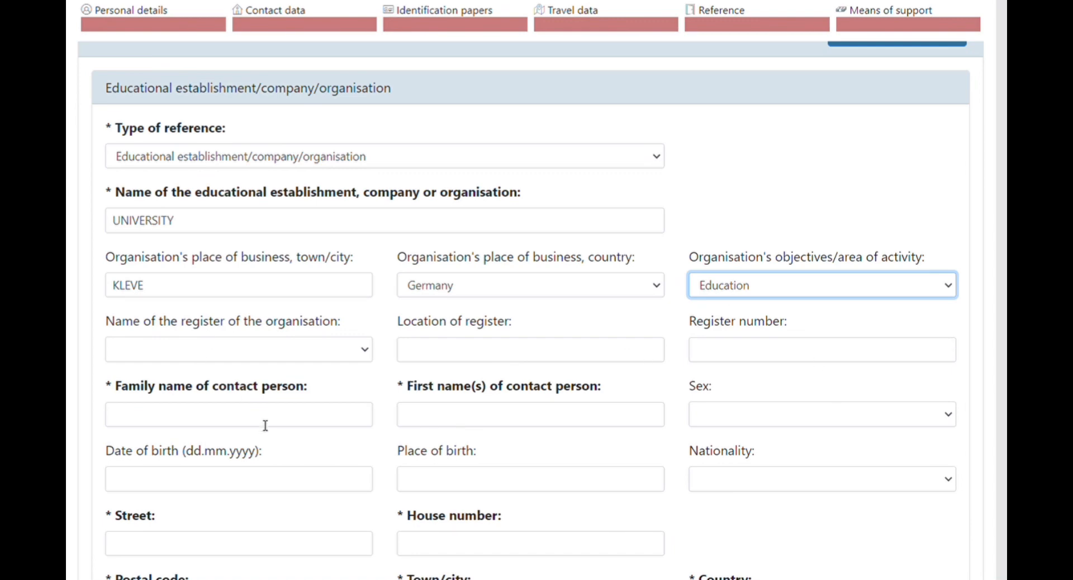
scroll(246, 470, "down", 3)
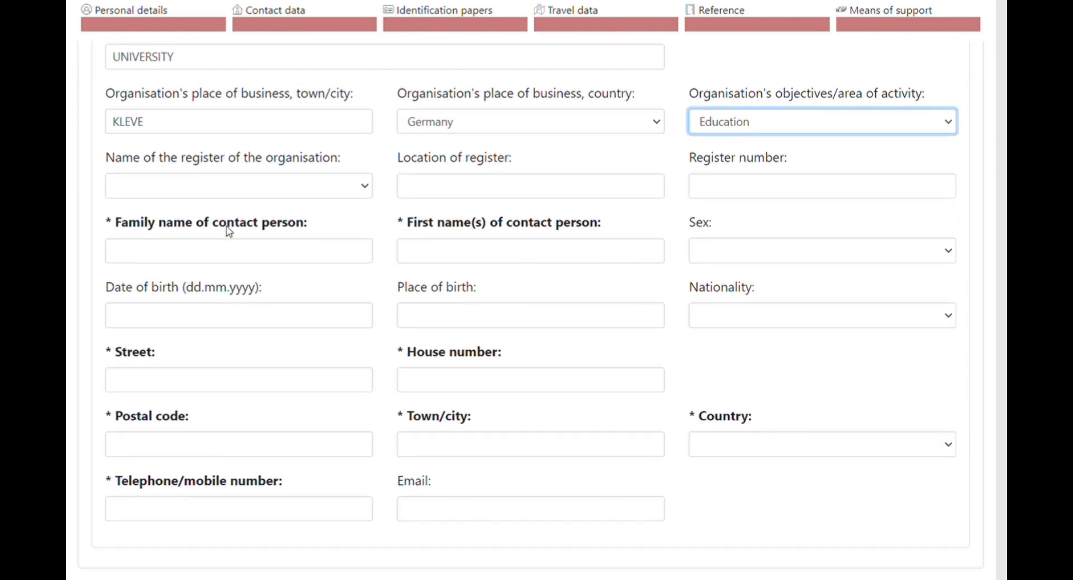
scroll(288, 386, "up", 3)
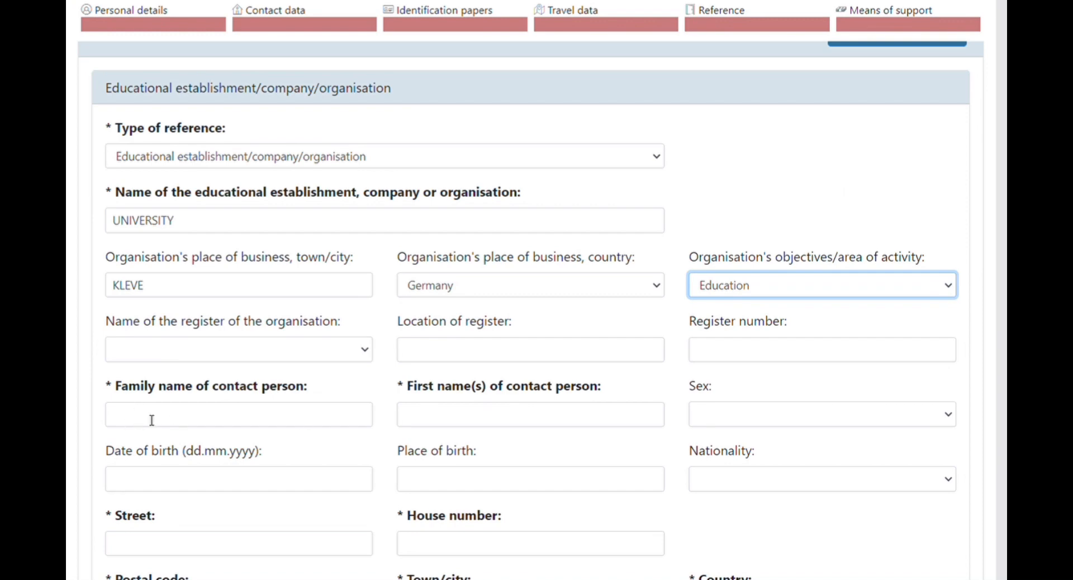
left_click(335, 420)
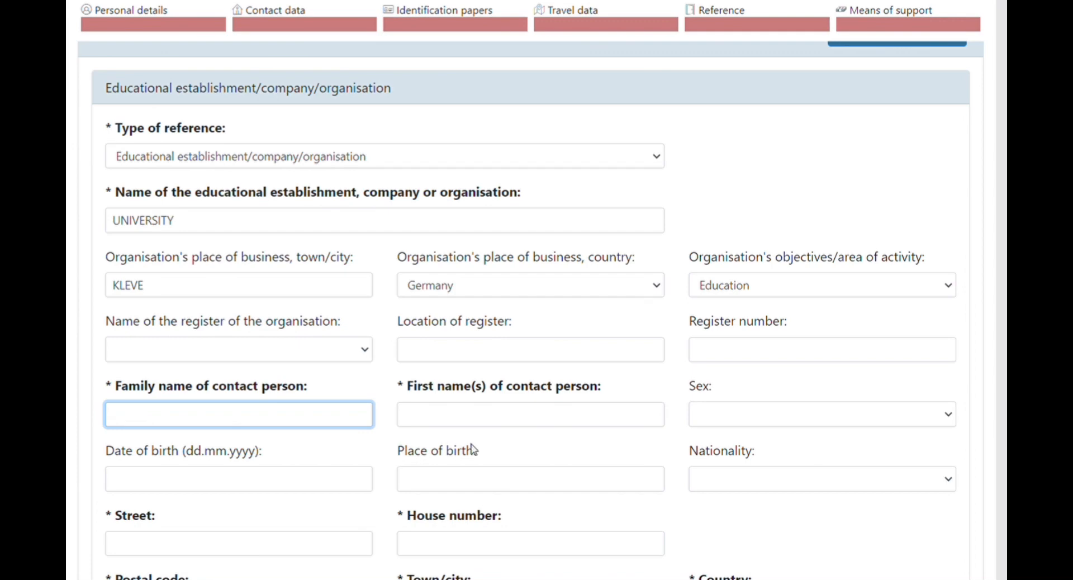
scroll(465, 475, "down", 1)
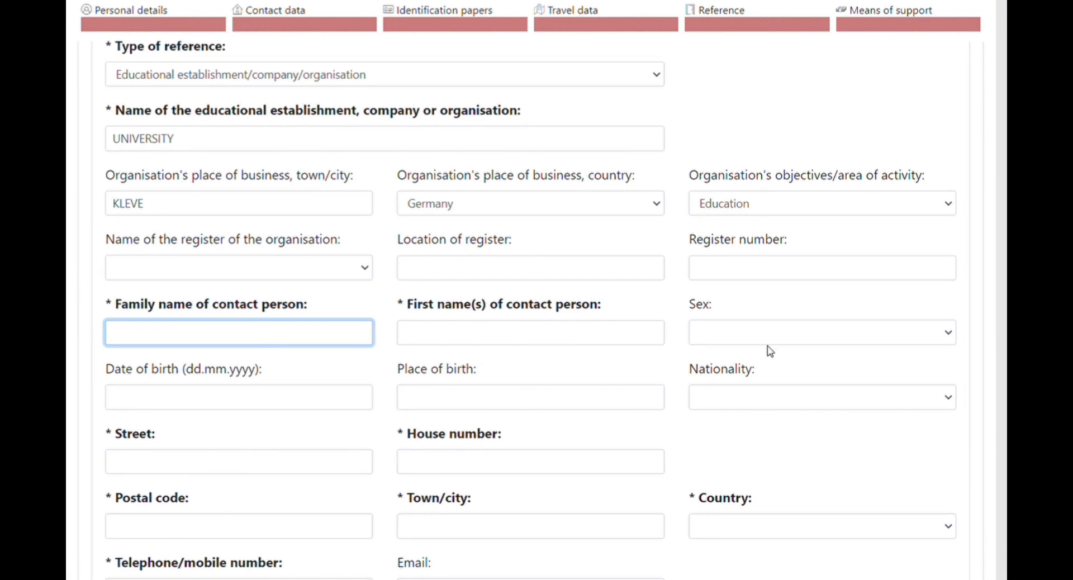
scroll(407, 517, "down", 1)
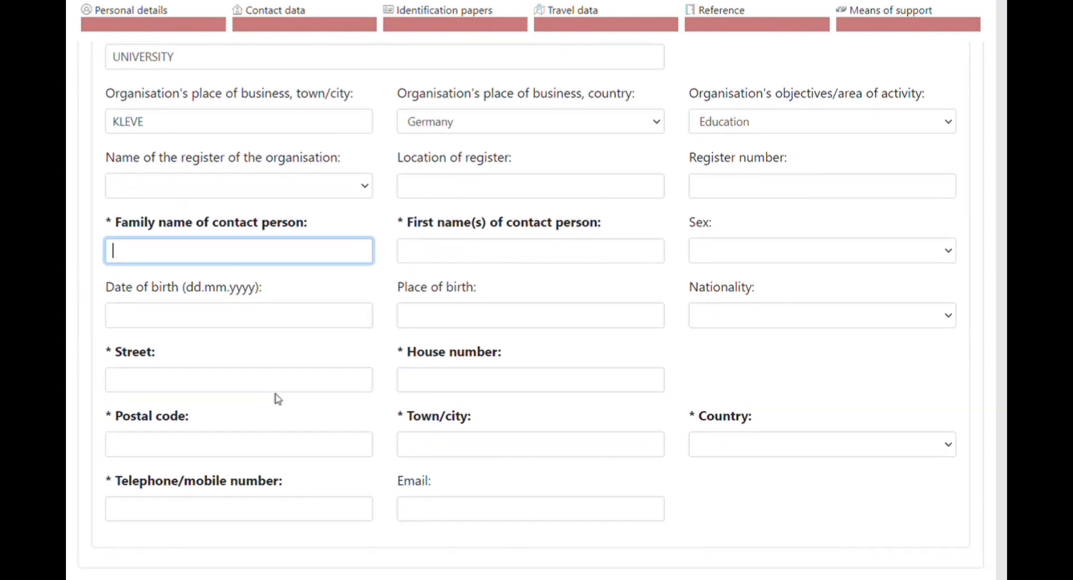
left_click(182, 388)
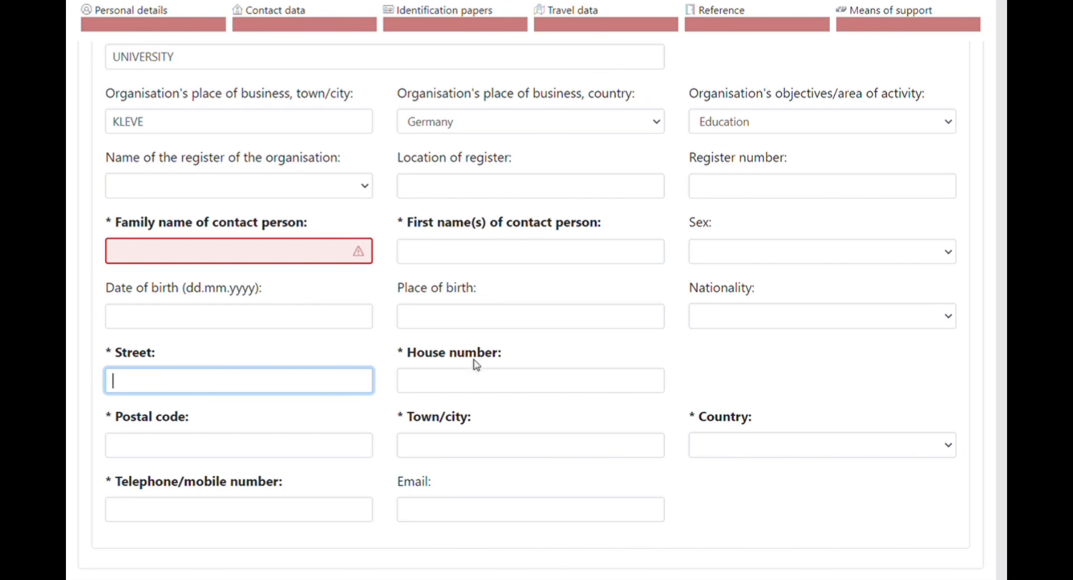
scroll(582, 463, "down", 1)
scroll(583, 462, "down", 2)
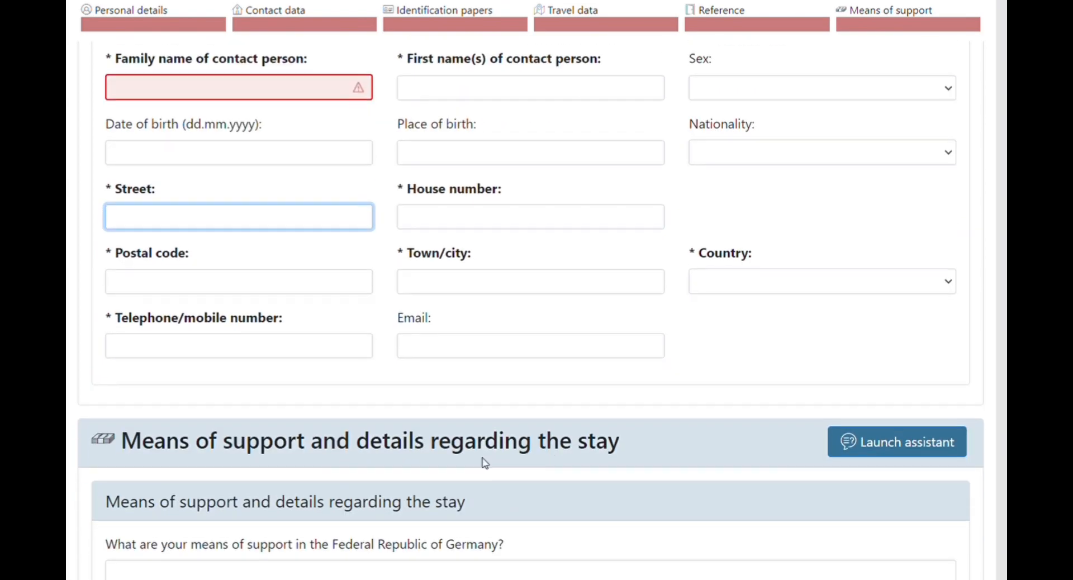
left_click(126, 352)
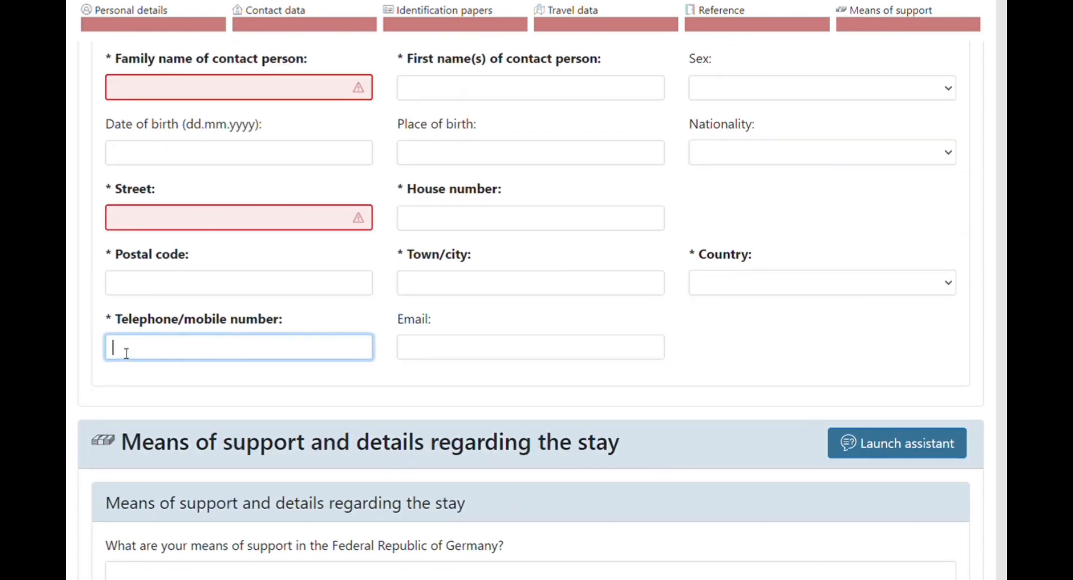
left_click(508, 358)
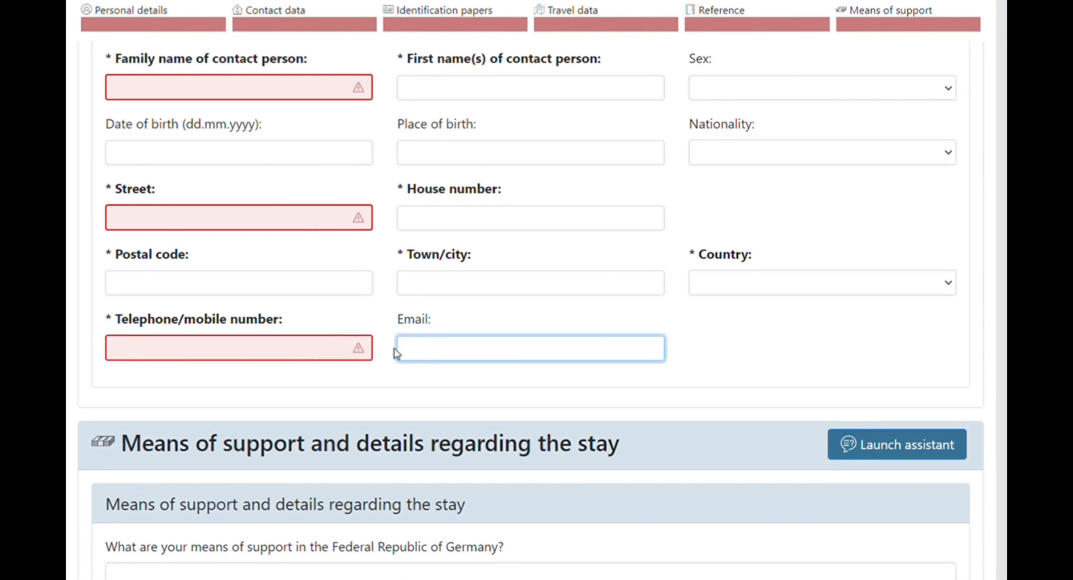
scroll(394, 385, "down", 4)
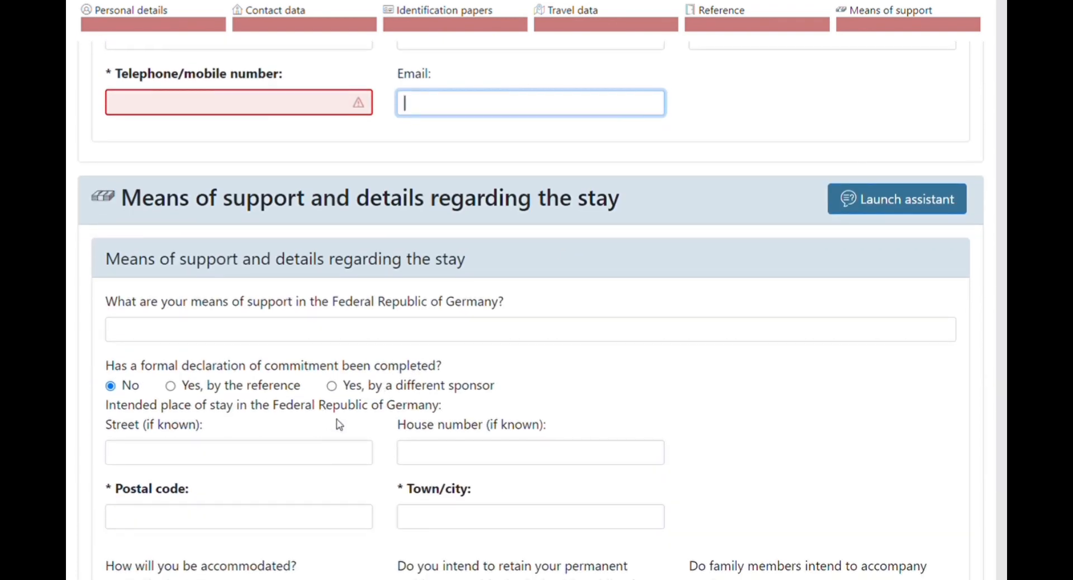
Enter BLOCK ACCOUNT as the means of support, removing the stray trailing semicolon.
scroll(339, 424, "down", 1)
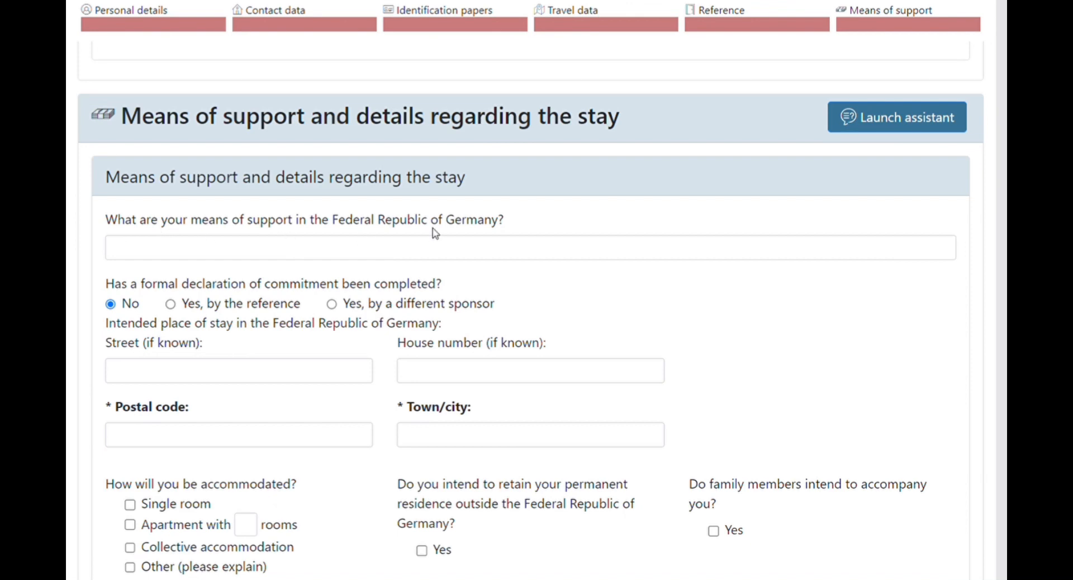
left_click(208, 256)
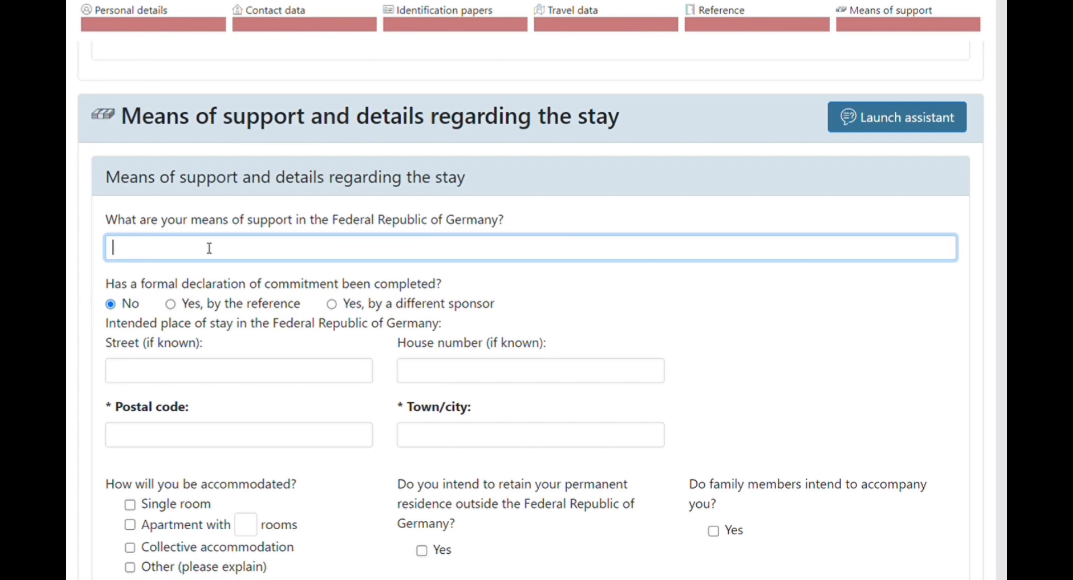
type("BLOCK ACCOUNT")
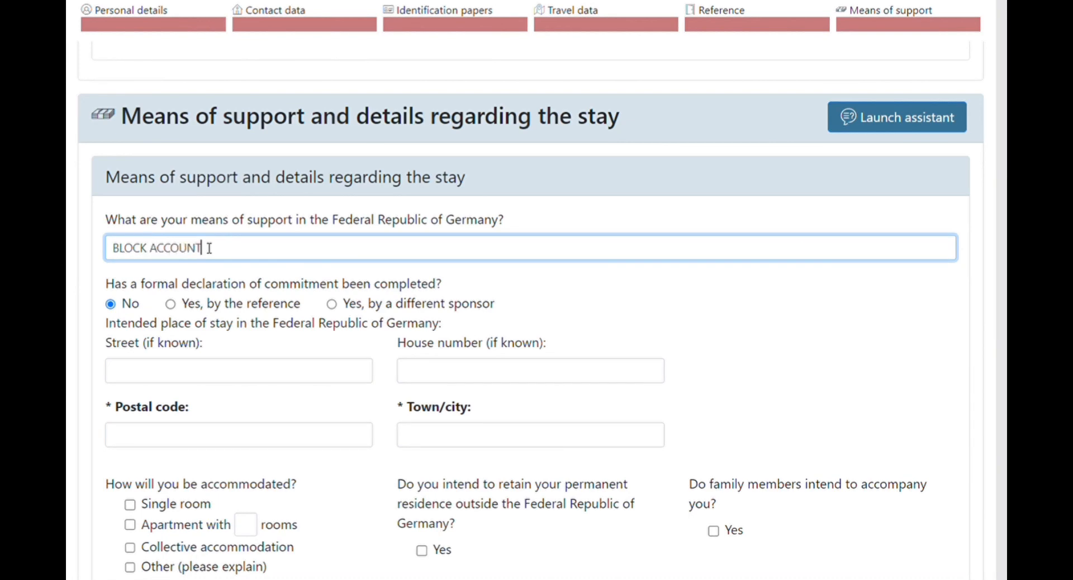
type(";")
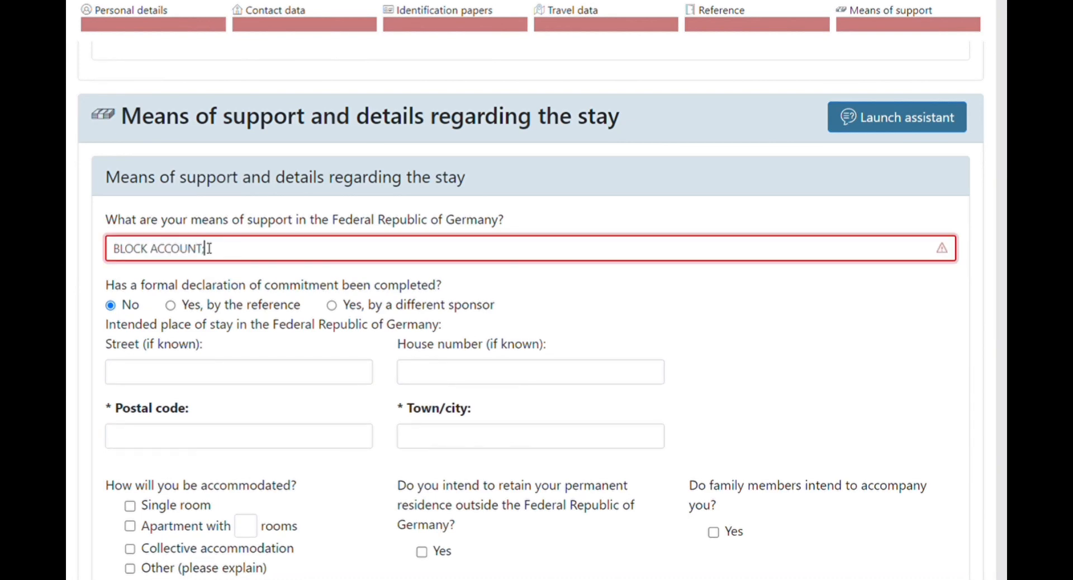
key("BackSpace")
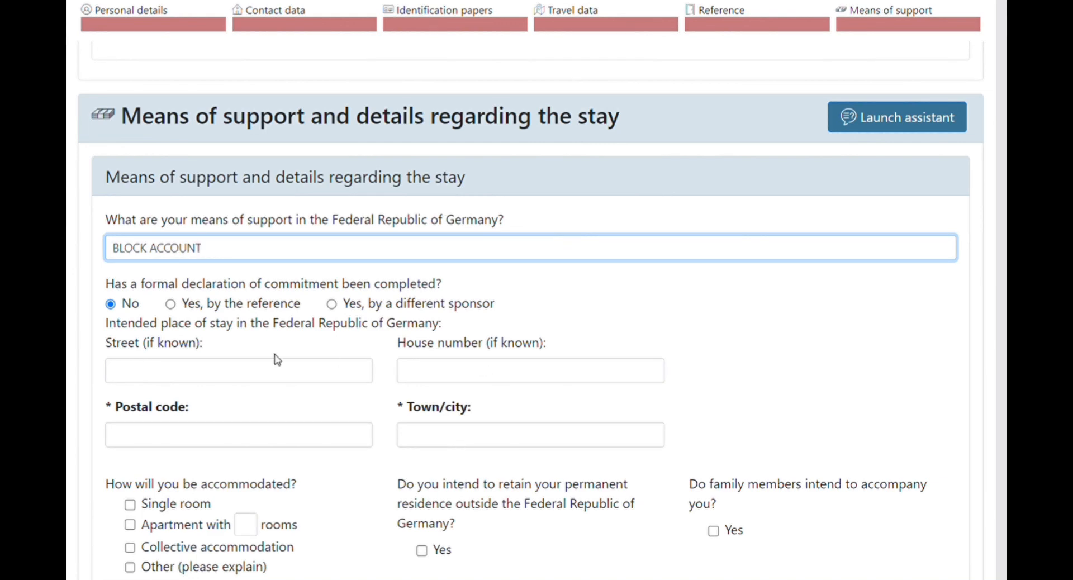
scroll(410, 414, "down", 2)
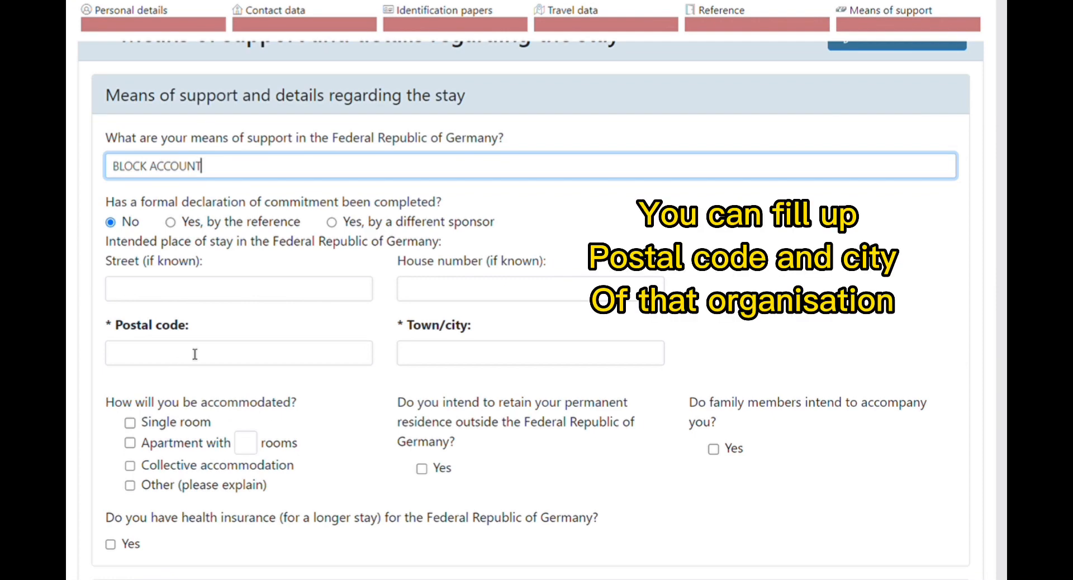
Tick apartment with 3 rooms plus collective accommodation, and answer Yes to retaining permanent residence abroad.
left_click(129, 423)
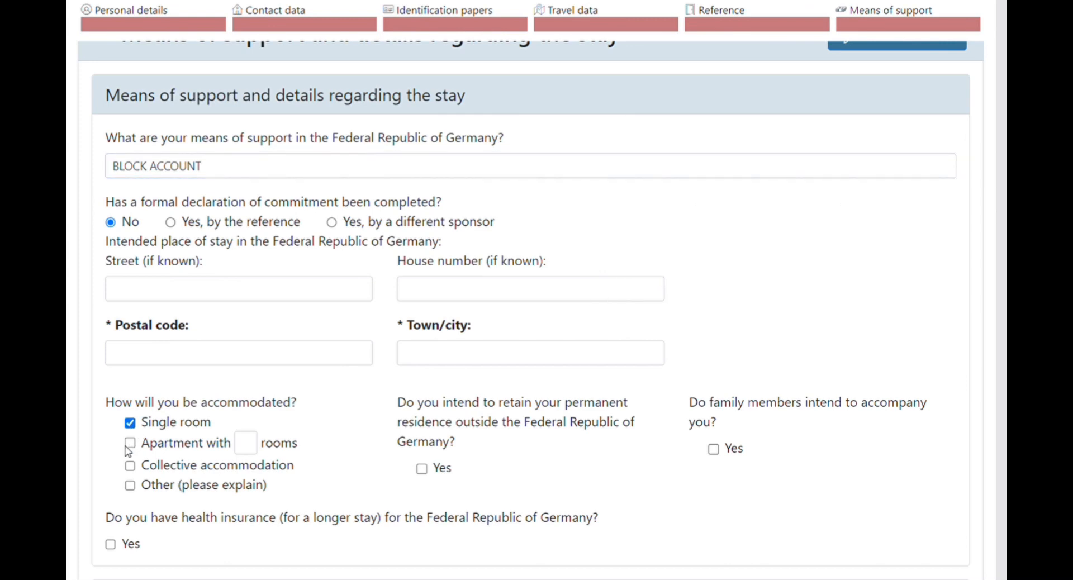
left_click(130, 444)
left_click(129, 423)
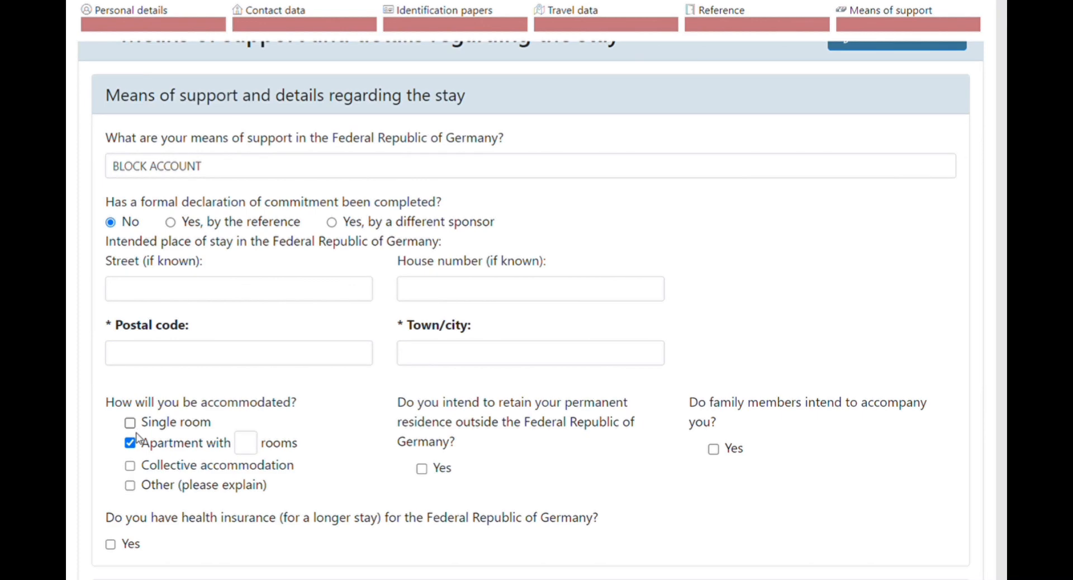
left_click(251, 449)
type("2")
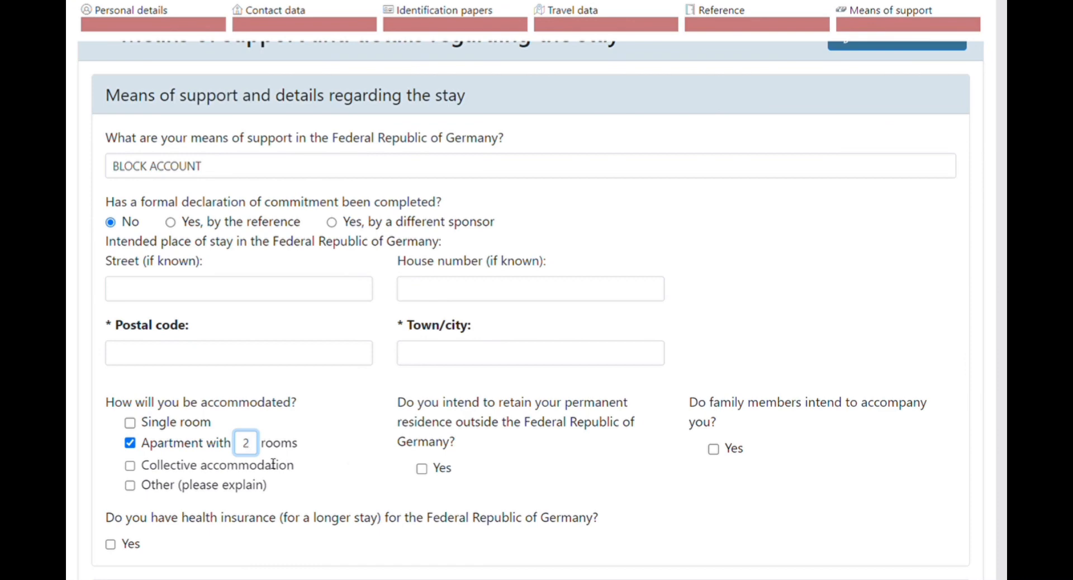
type("3")
left_click(131, 468)
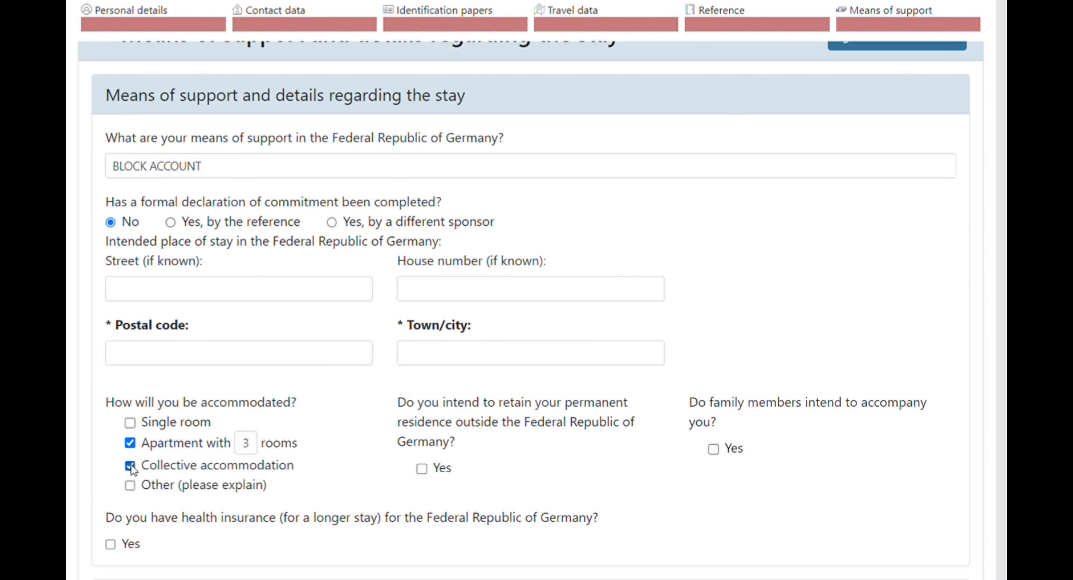
left_click(130, 442)
left_click(129, 443)
left_click(422, 468)
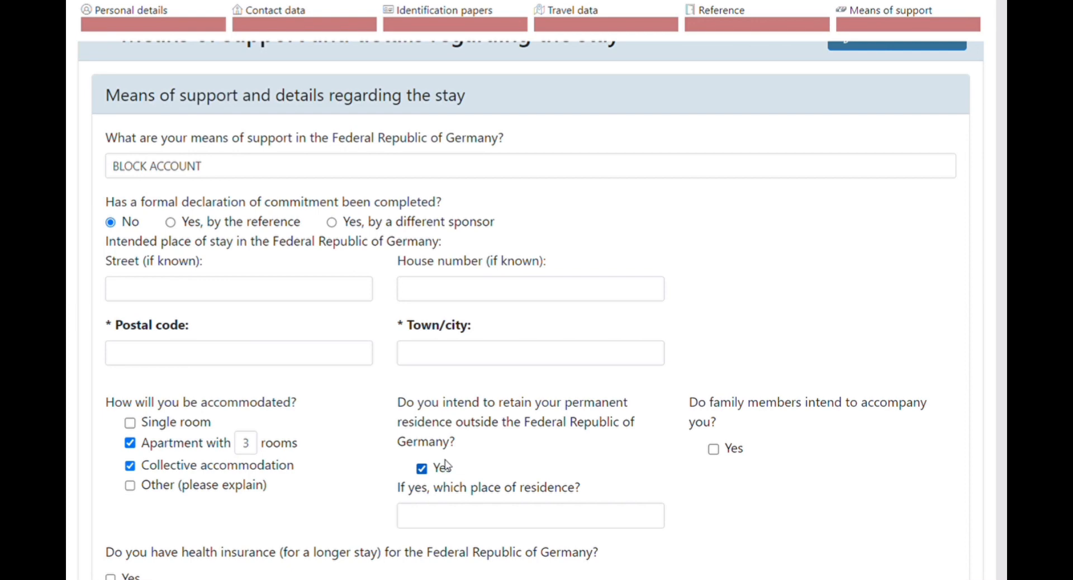
Enter POKHARA as the retained place of residence, leaving the family-members-accompanying box unticked.
left_click(460, 520)
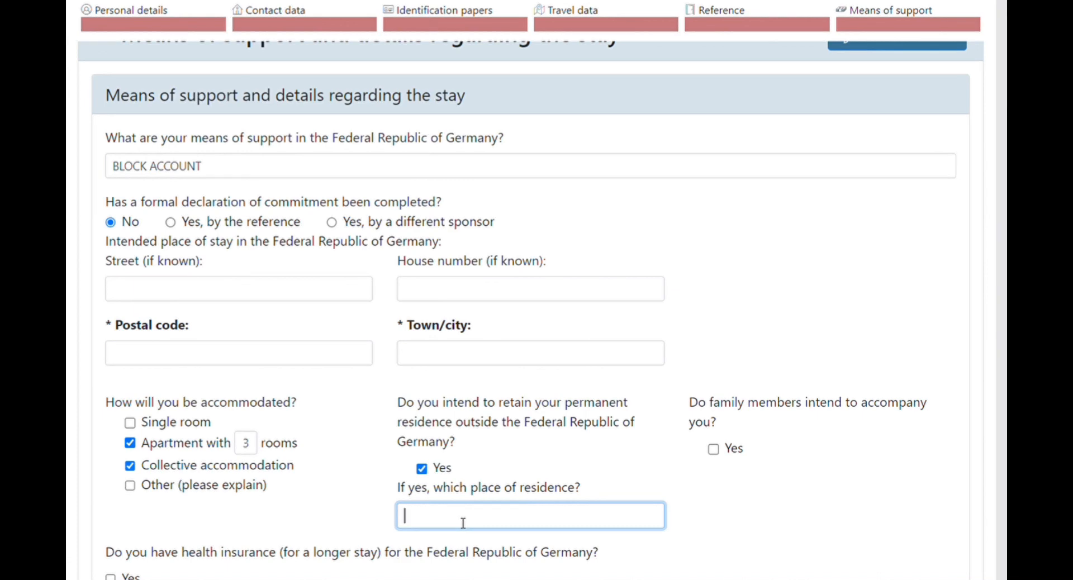
type("POKHARA")
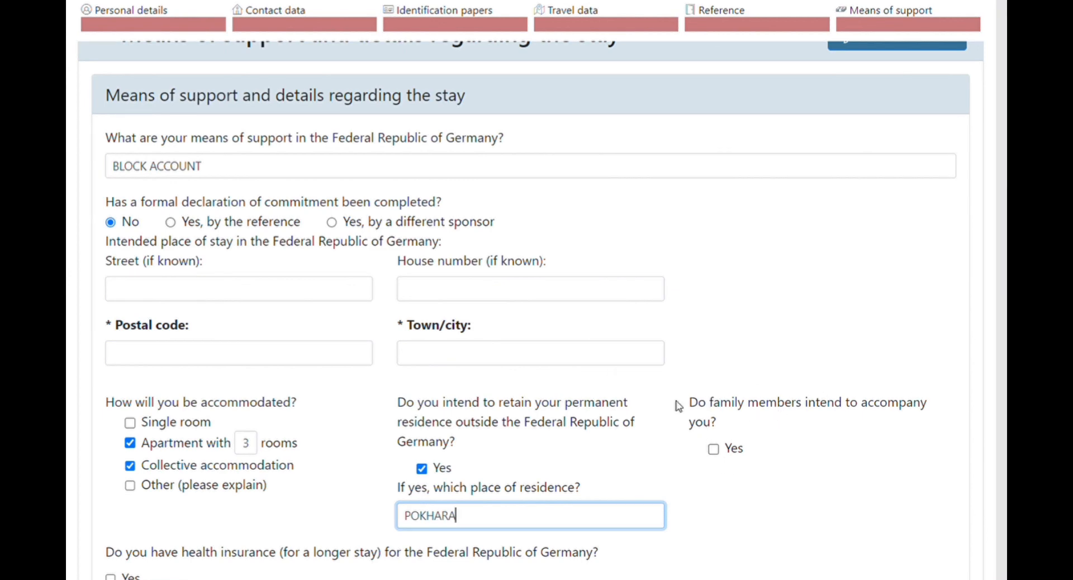
left_click(715, 451)
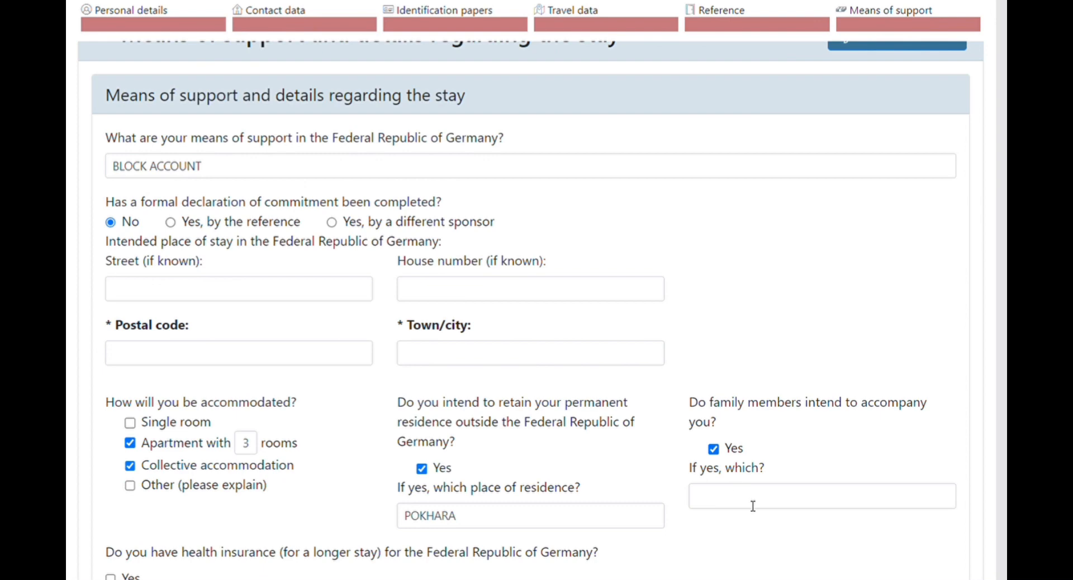
left_click(712, 449)
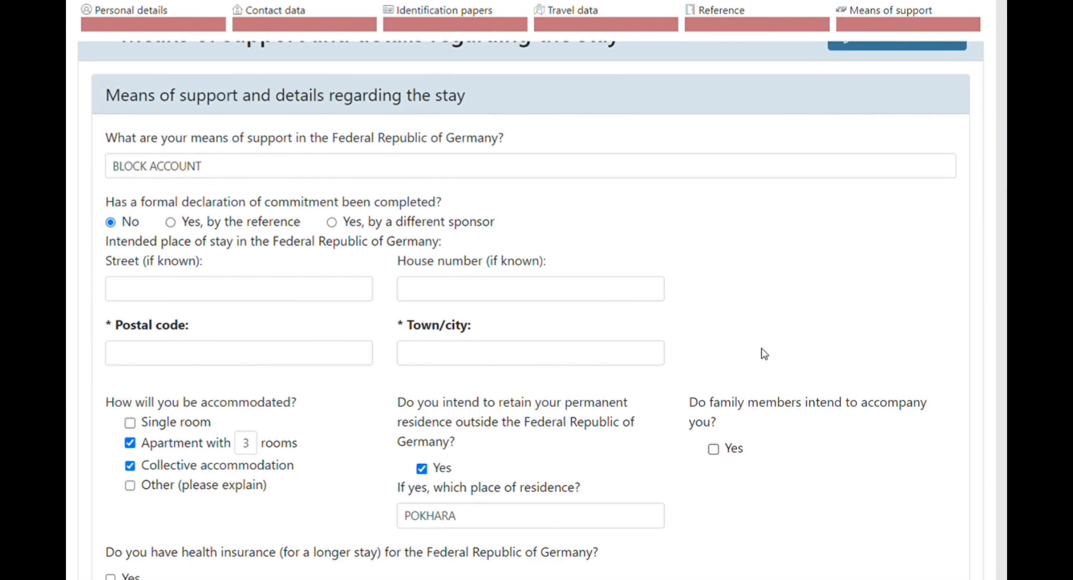
scroll(187, 418, "down", 3)
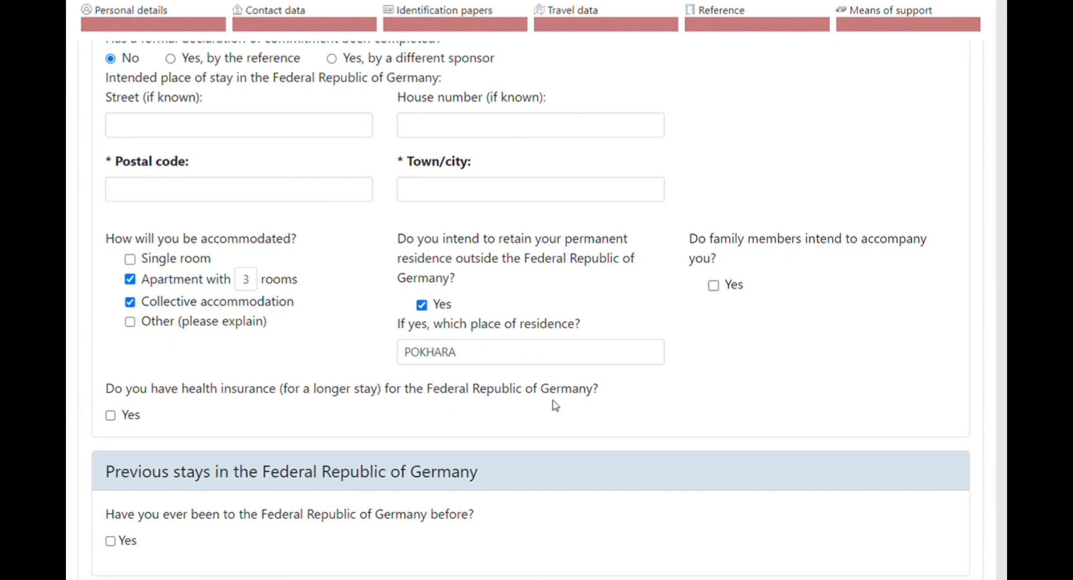
Scroll past Previous stays down to the Declaration section and Save/Continue buttons.
scroll(266, 495, "down", 2)
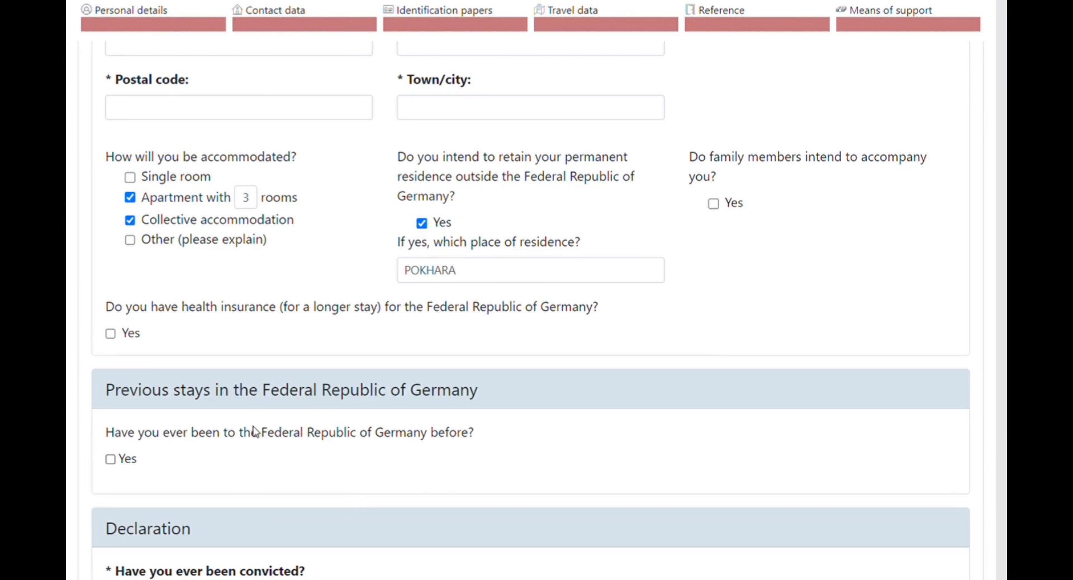
scroll(239, 491, "down", 5)
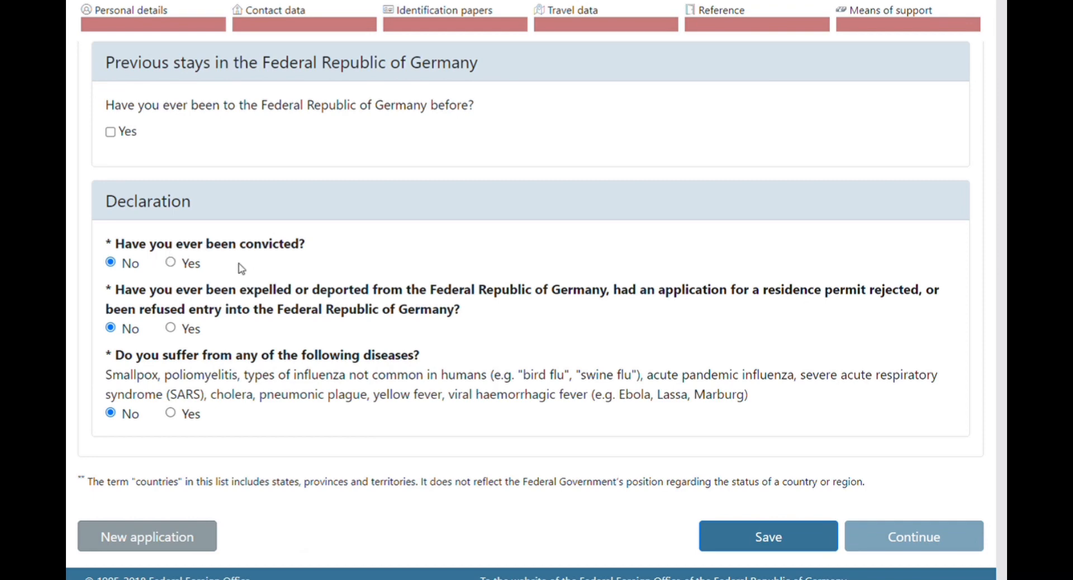
left_click(173, 263)
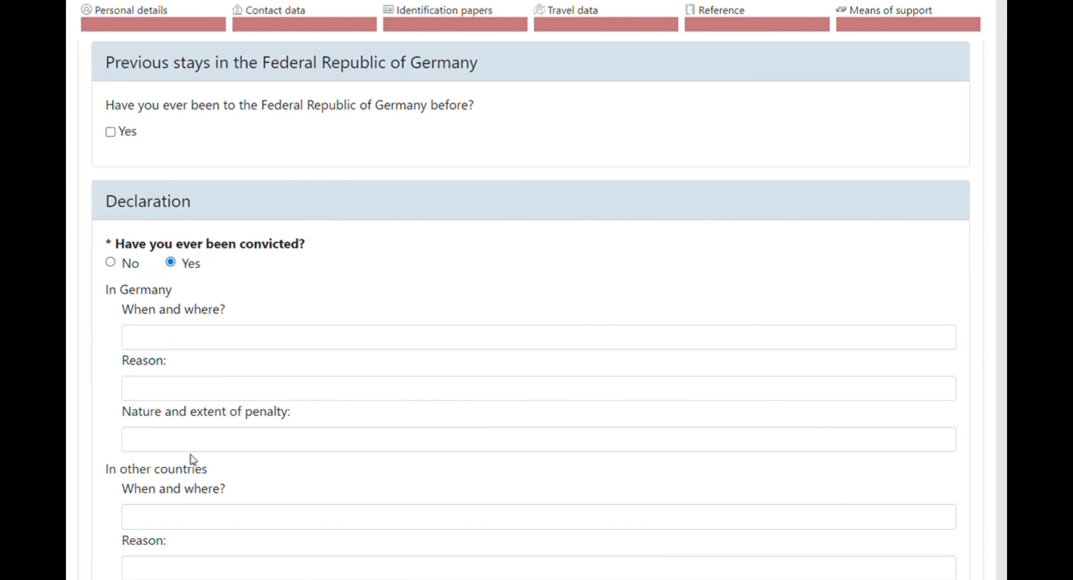
scroll(232, 567, "down", 2)
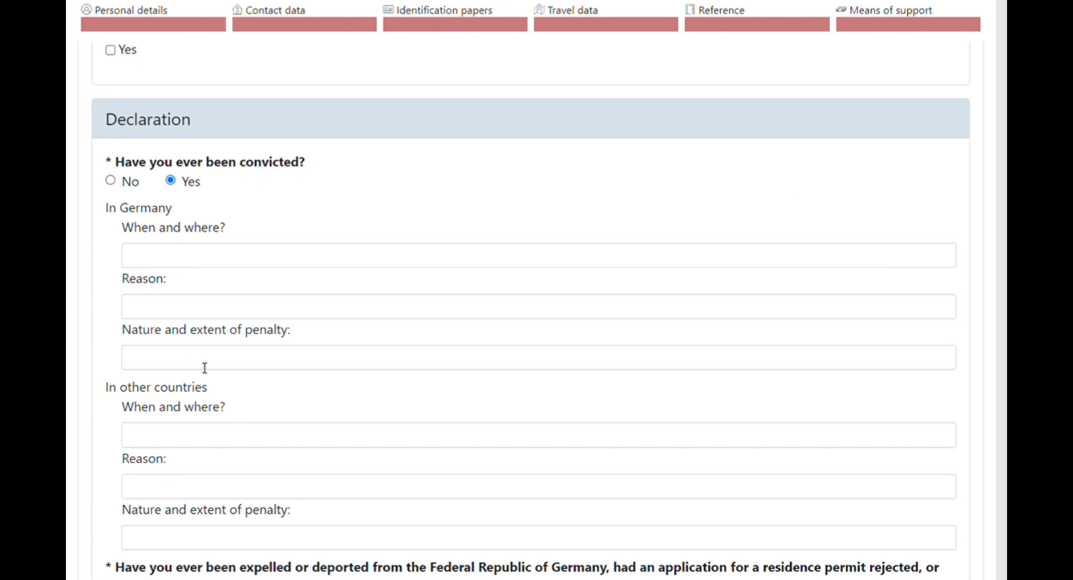
left_click(111, 181)
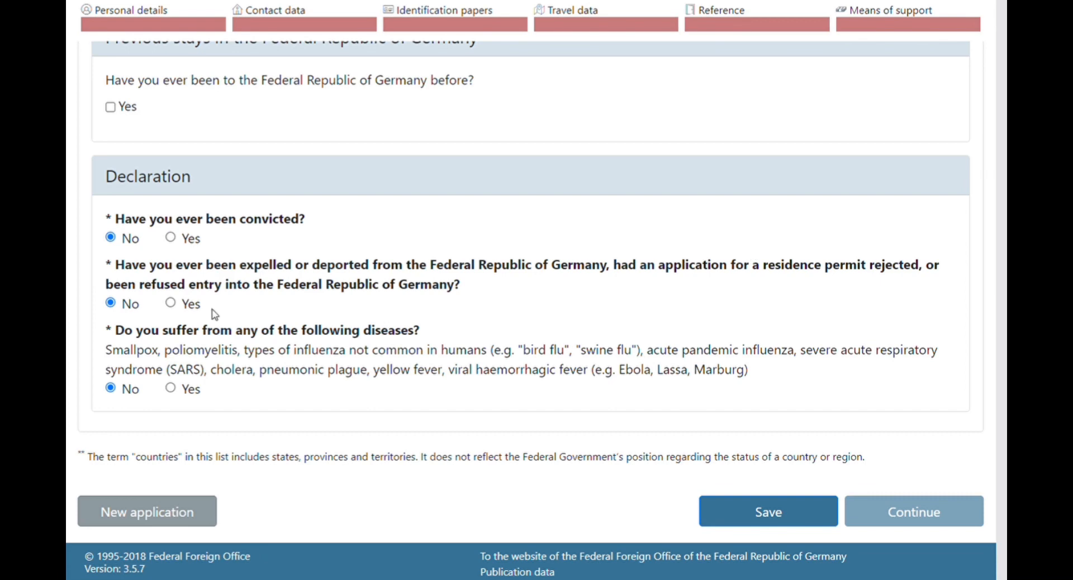
left_click(171, 304)
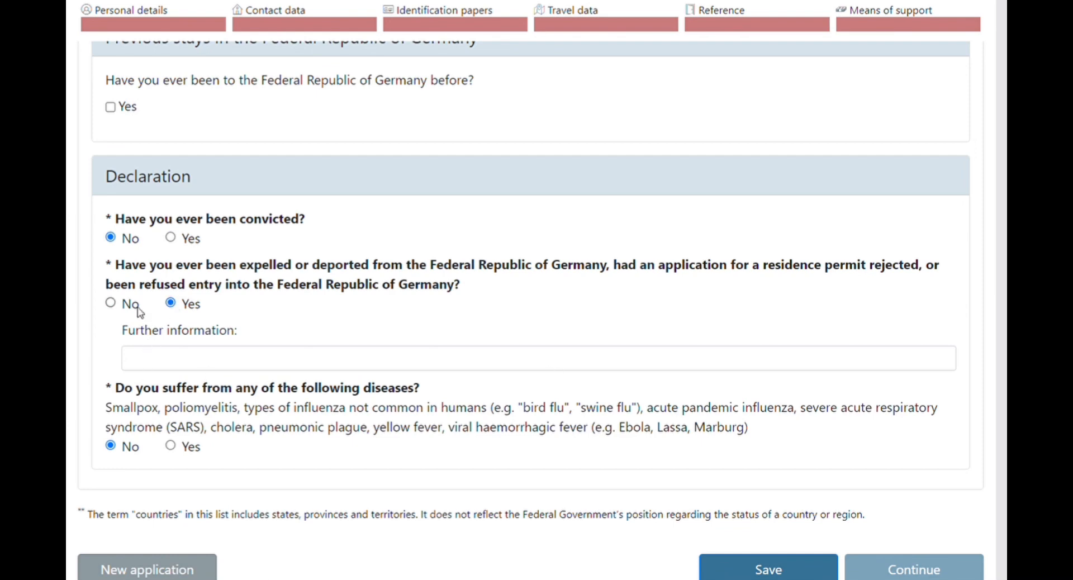
left_click(111, 304)
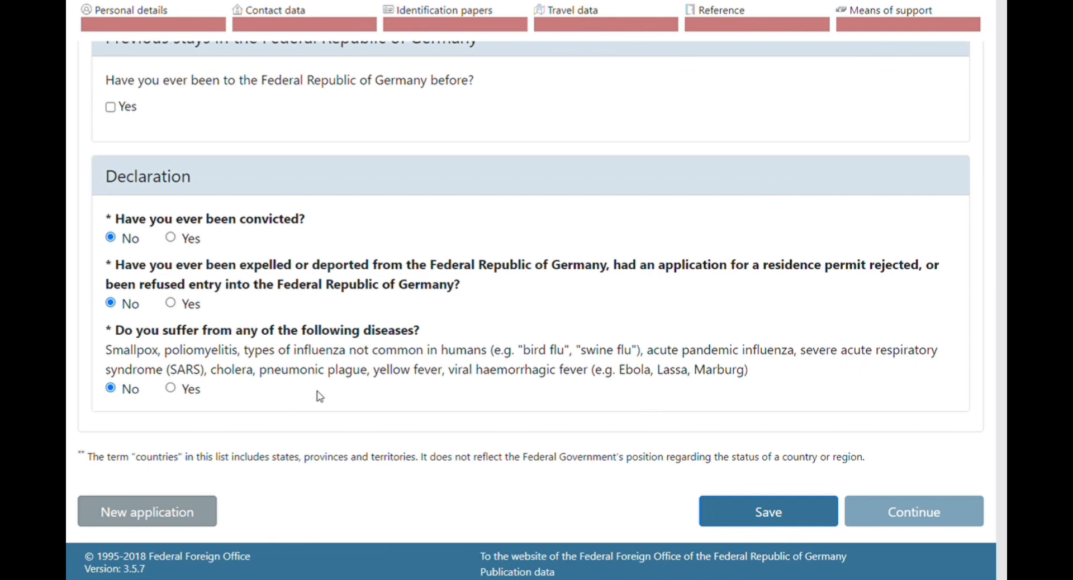
left_click(171, 389)
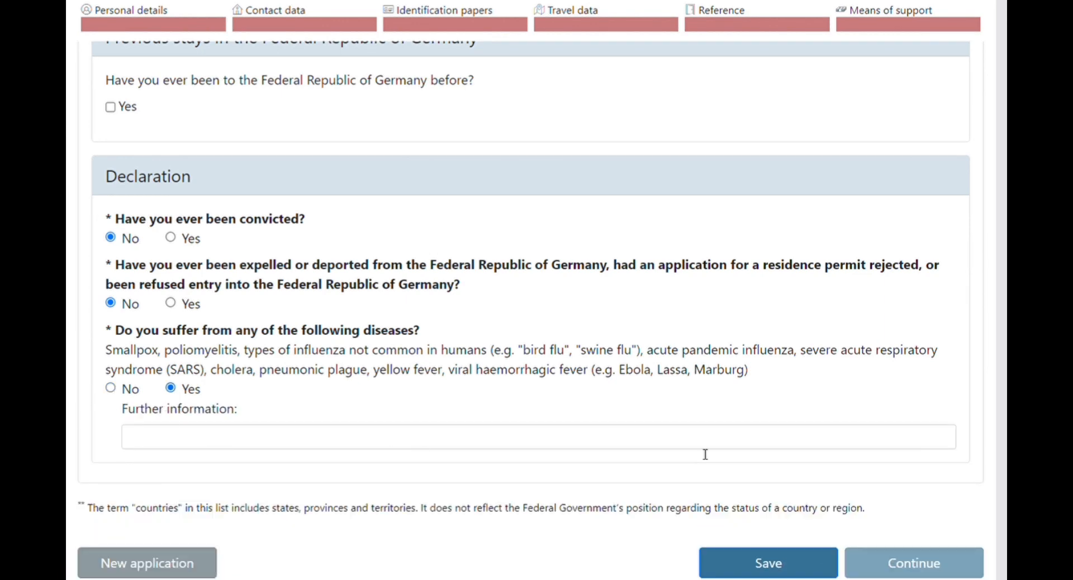
left_click(111, 390)
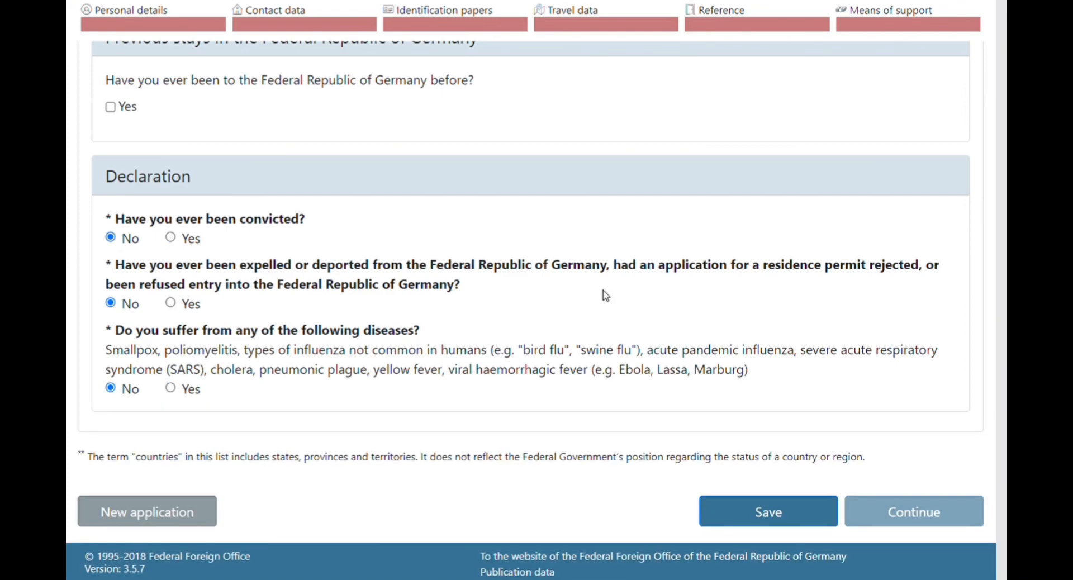
Review the form, then save the application with all three Declaration answers set to No.
scroll(567, 410, "up", 10)
scroll(573, 458, "up", 15)
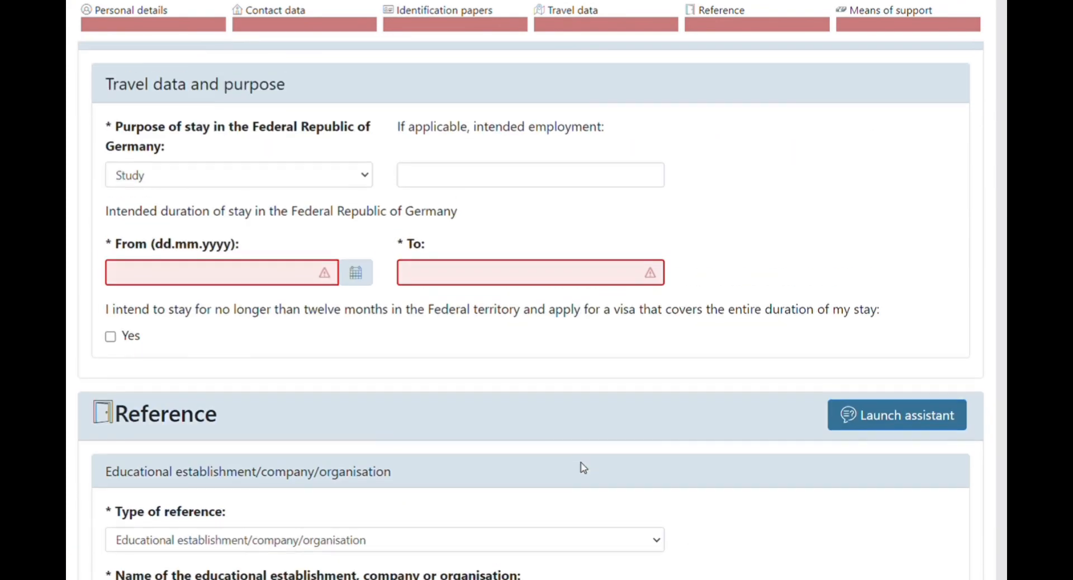
scroll(578, 459, "up", 15)
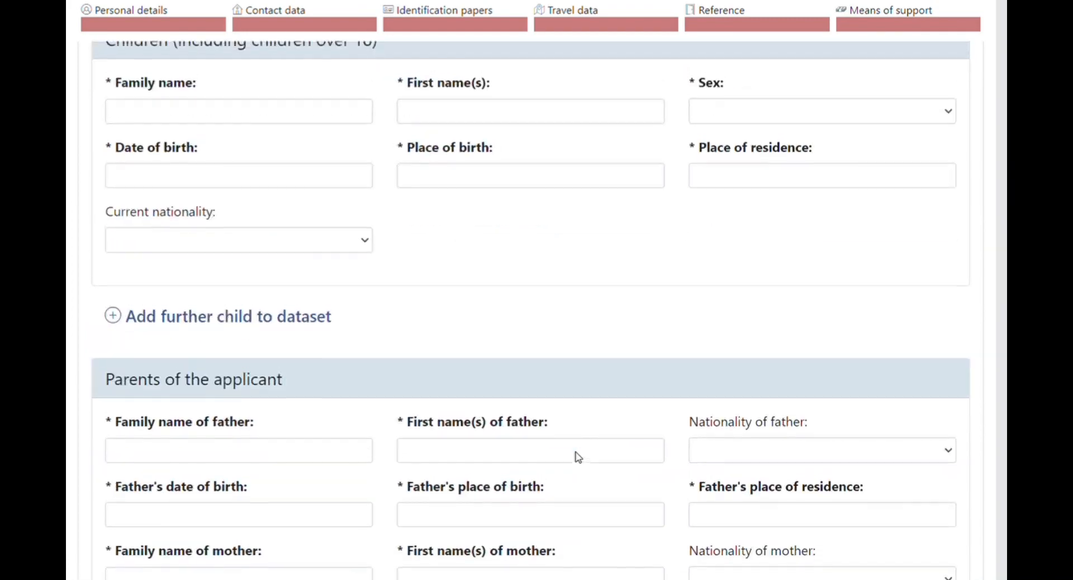
scroll(576, 454, "down", 5)
scroll(581, 457, "down", 20)
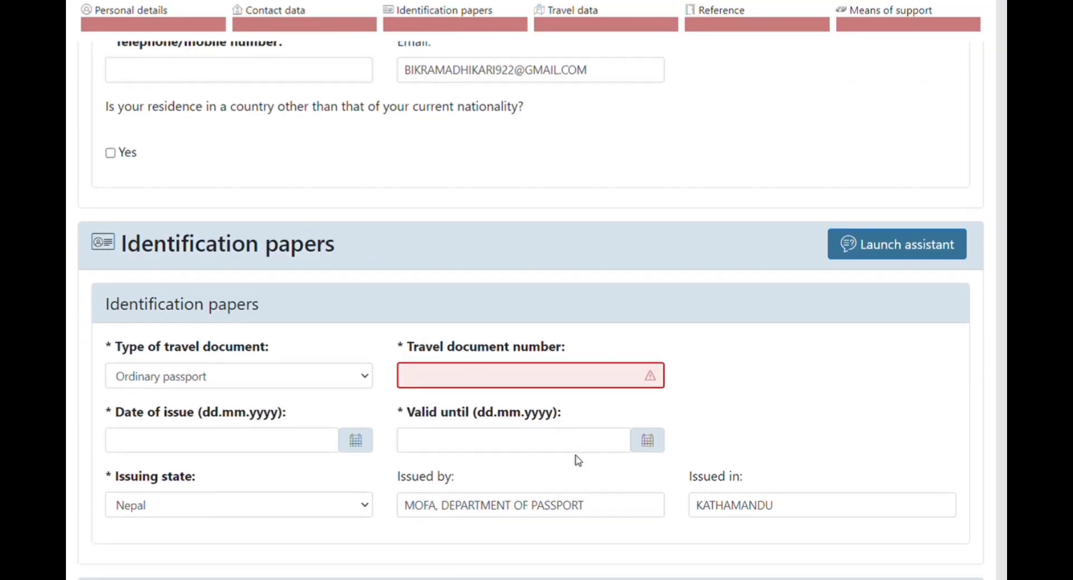
scroll(578, 459, "down", 20)
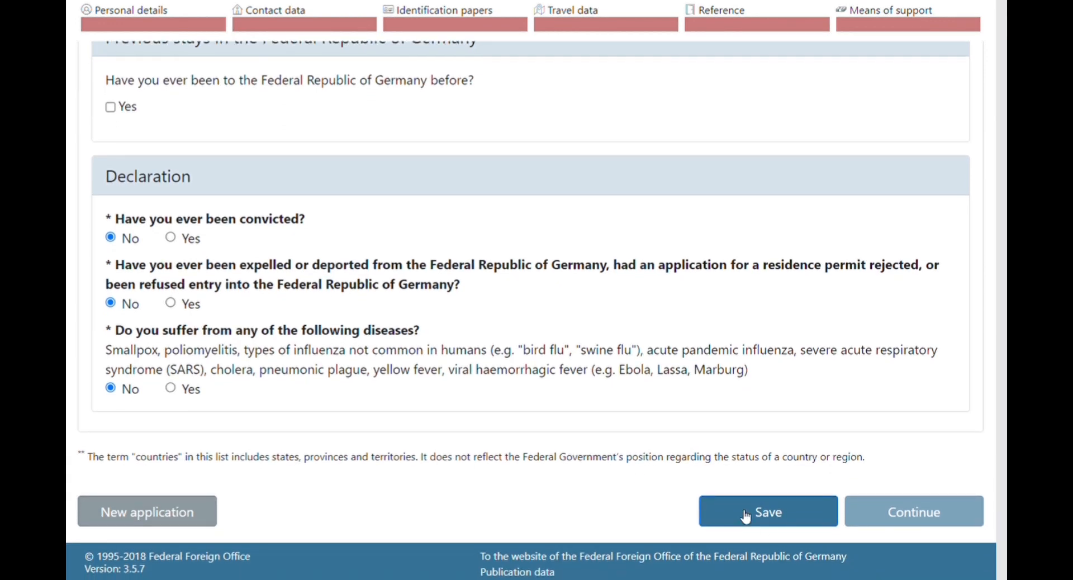
left_click(746, 515)
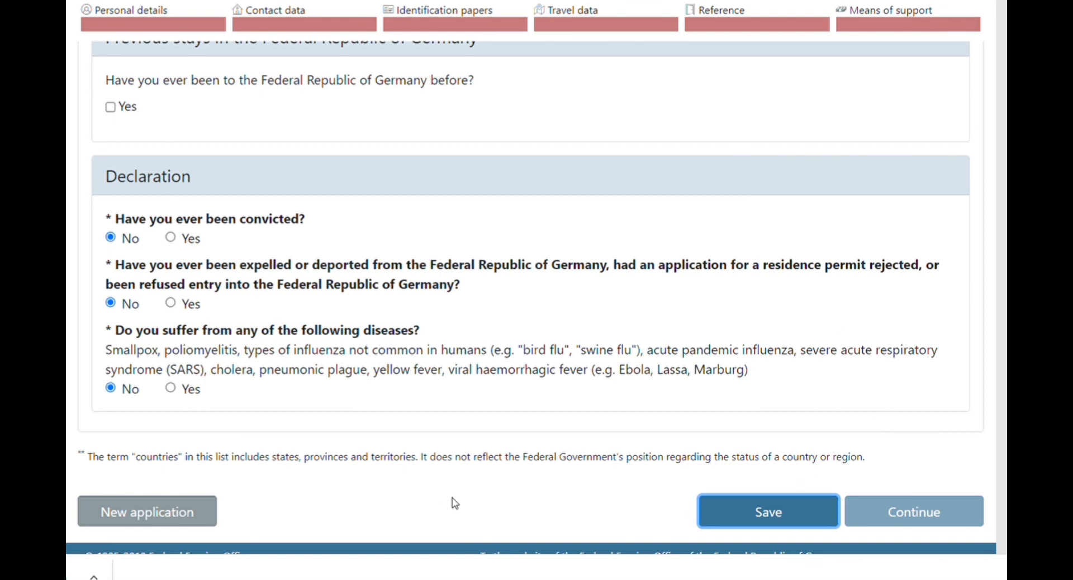
left_click(429, 494)
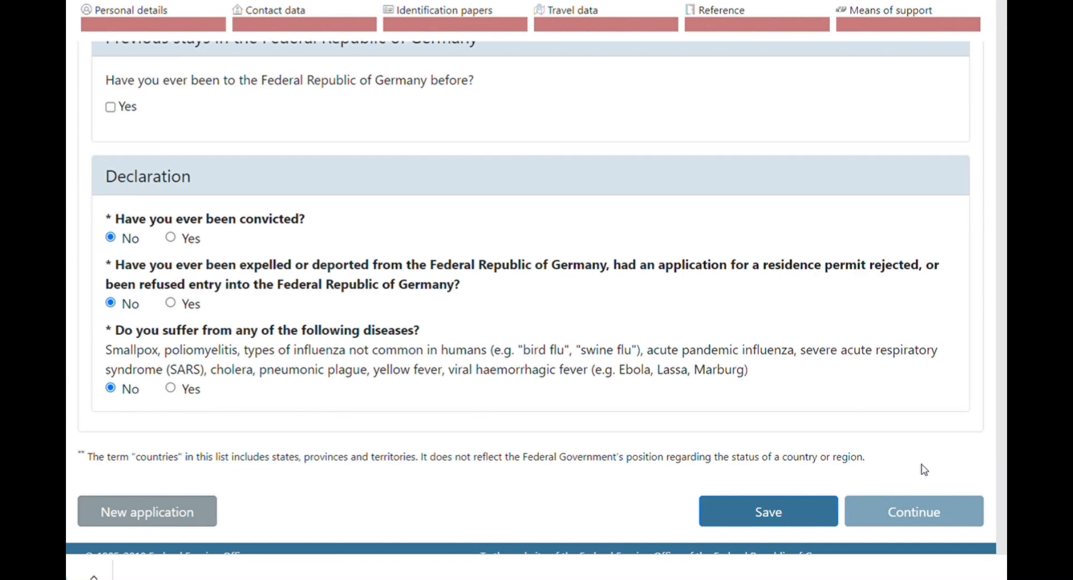
Scroll up and down through the form, stopping at the Reference section with the KLEVE university.
scroll(760, 407, "up", 15)
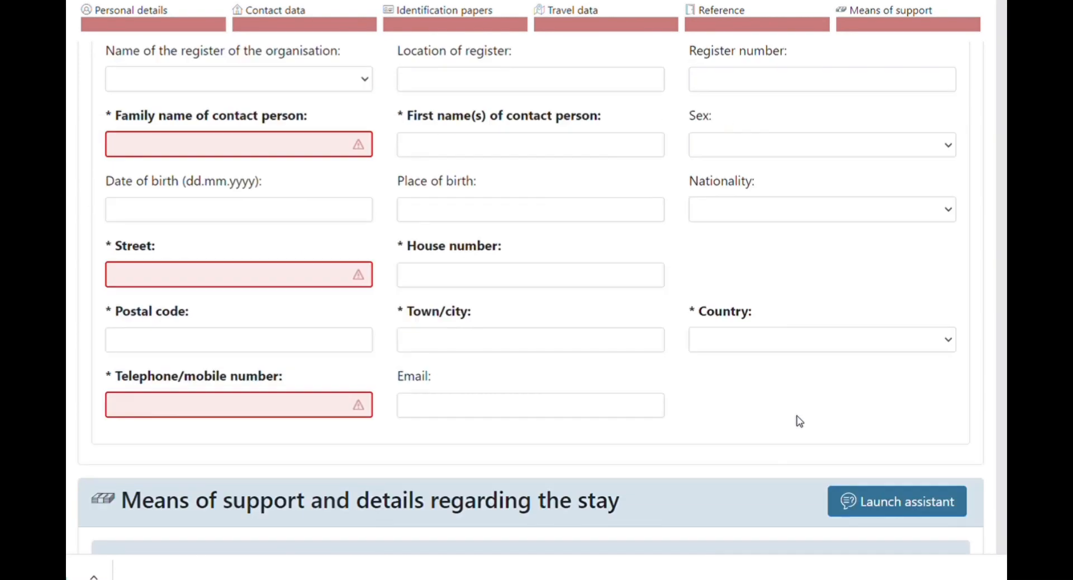
scroll(675, 372, "up", 15)
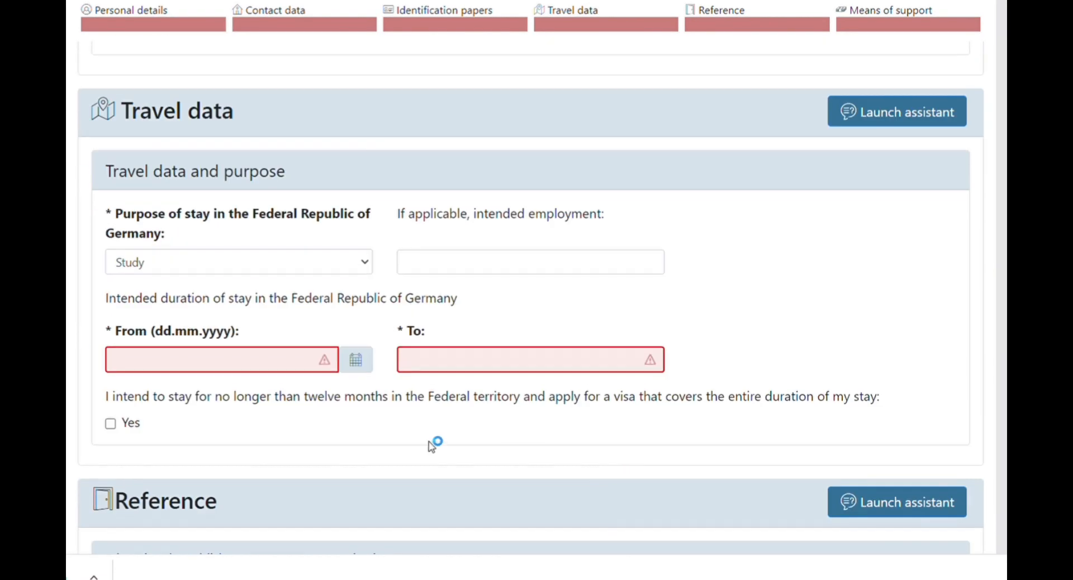
scroll(554, 405, "up", 5)
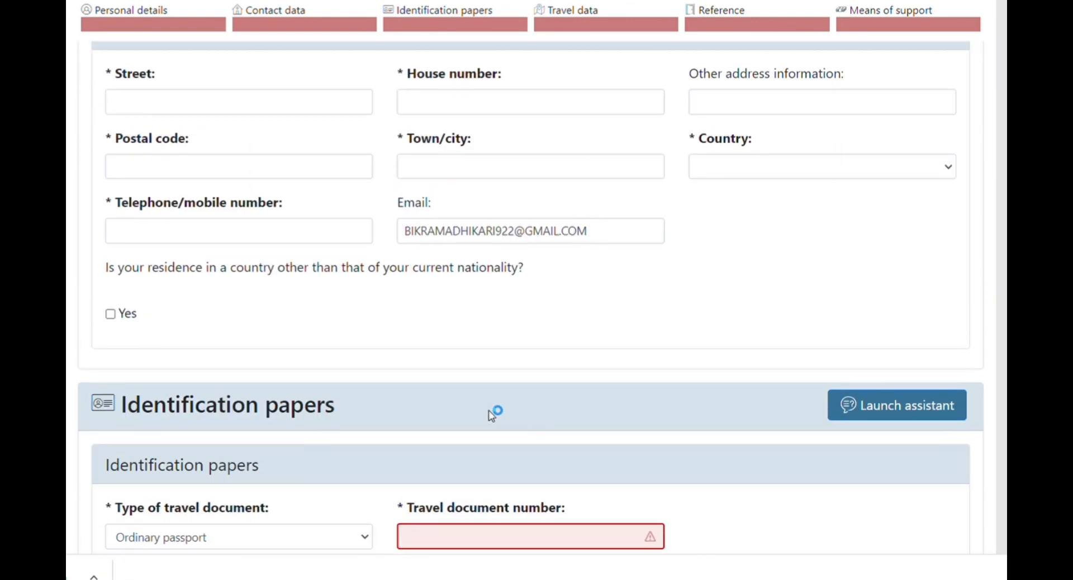
scroll(558, 249, "down", 10)
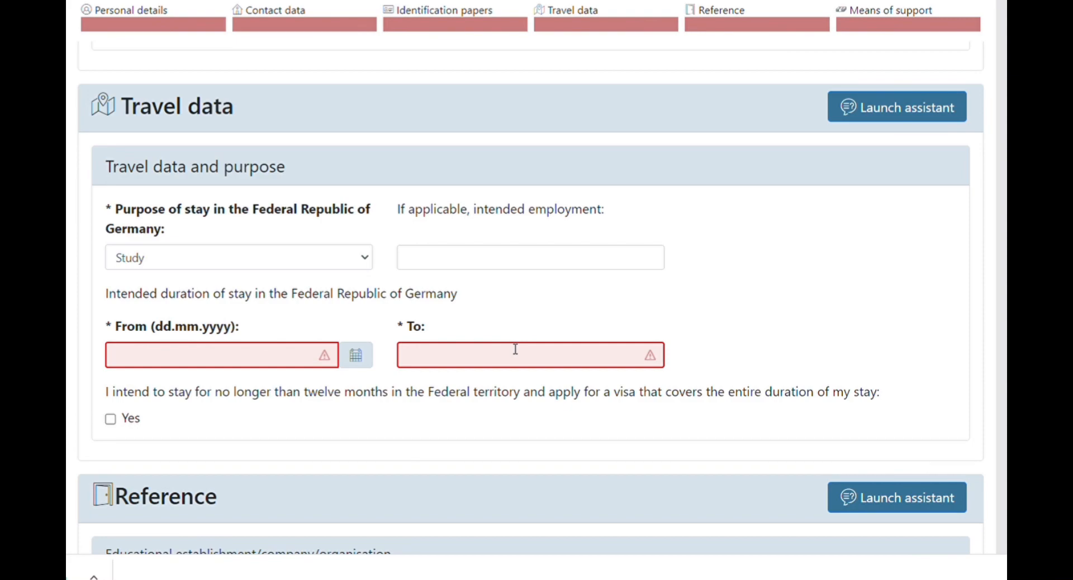
scroll(615, 368, "up", 8)
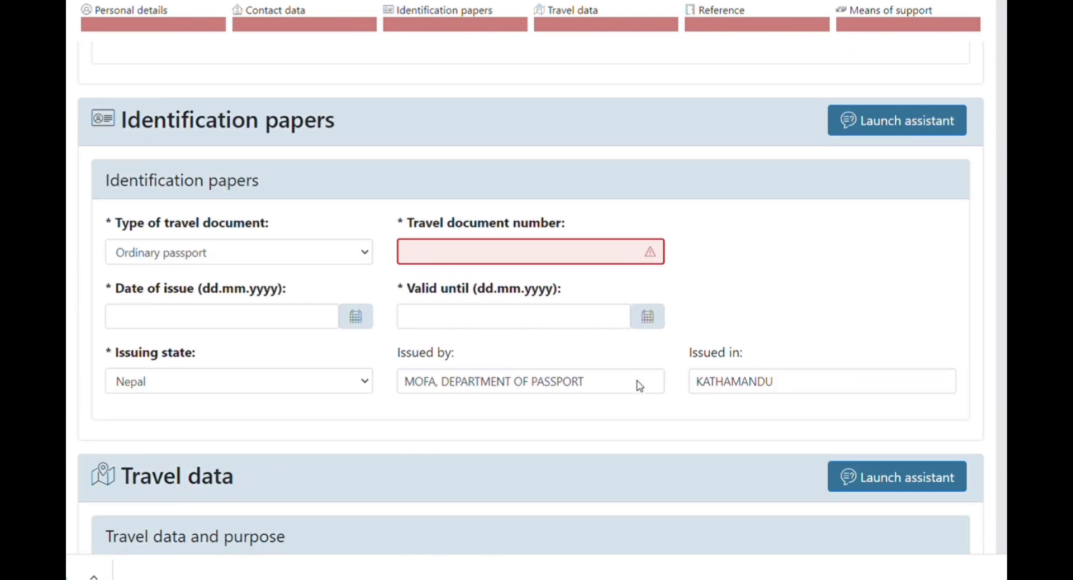
scroll(434, 369, "up", 10)
scroll(658, 479, "down", 18)
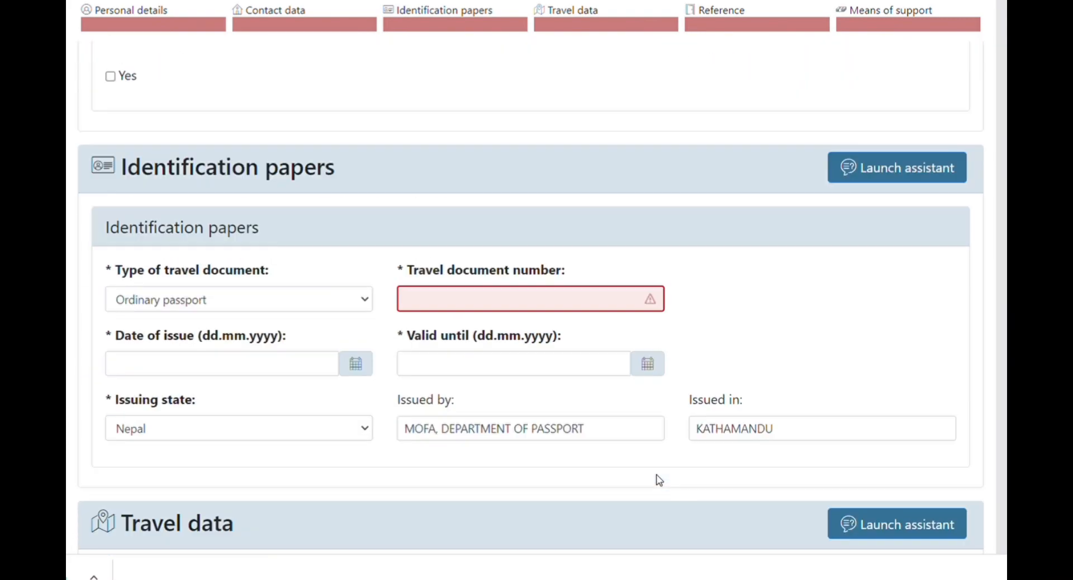
scroll(659, 479, "down", 20)
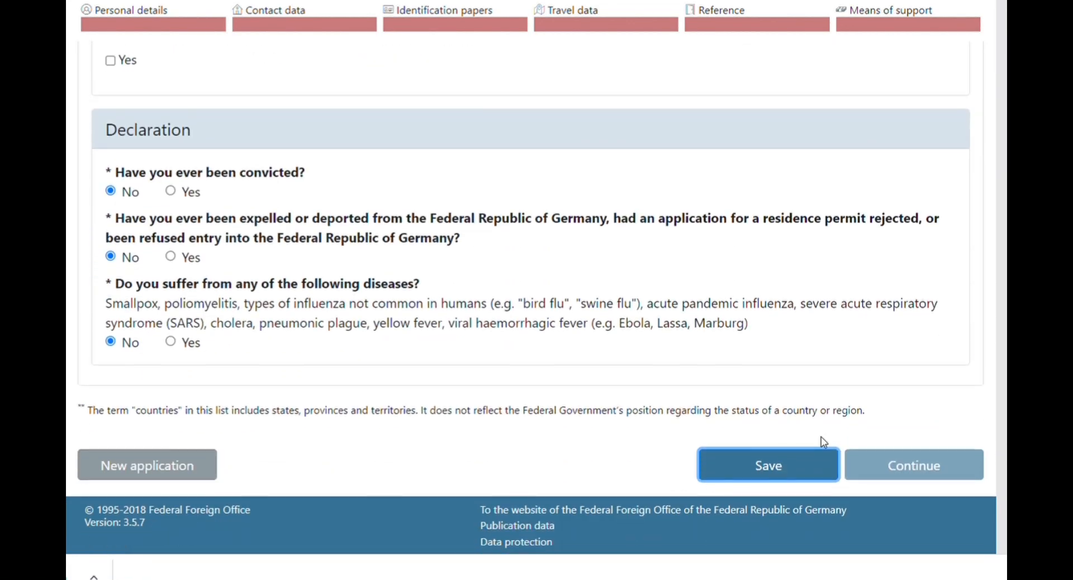
scroll(585, 240, "up", 15)
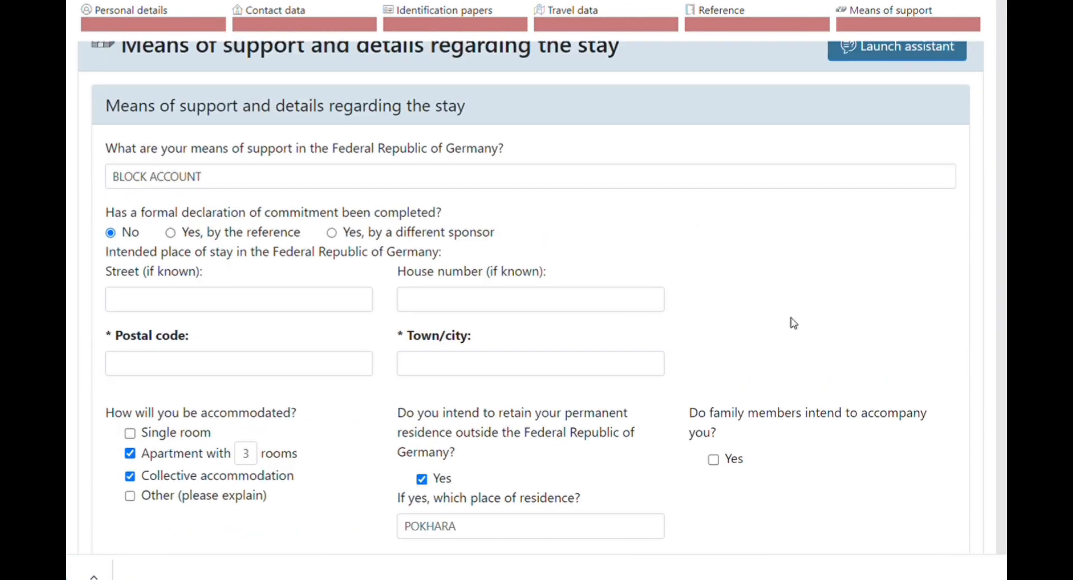
scroll(762, 336, "up", 10)
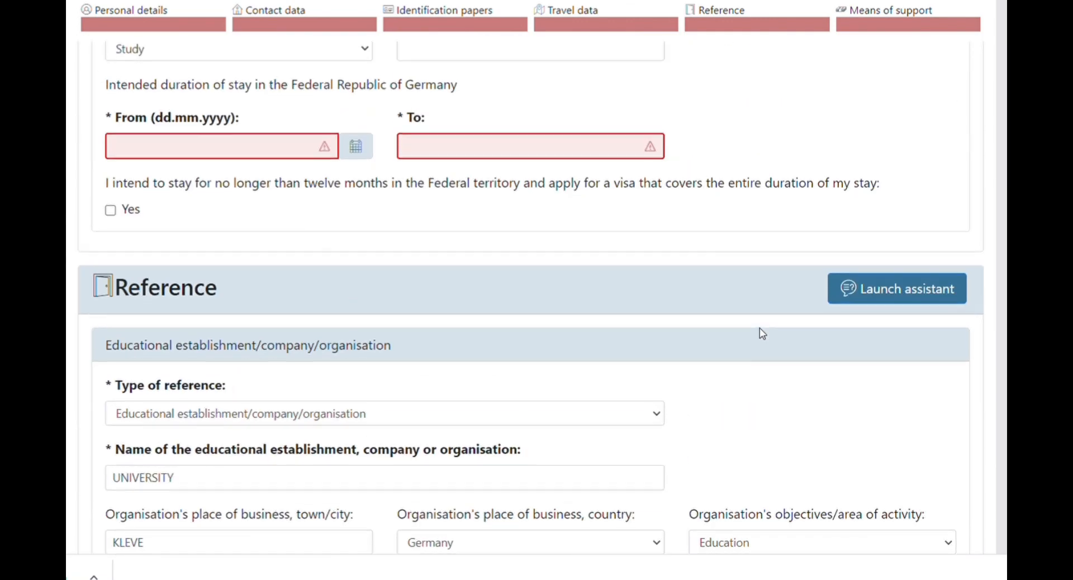
scroll(782, 319, "up", 15)
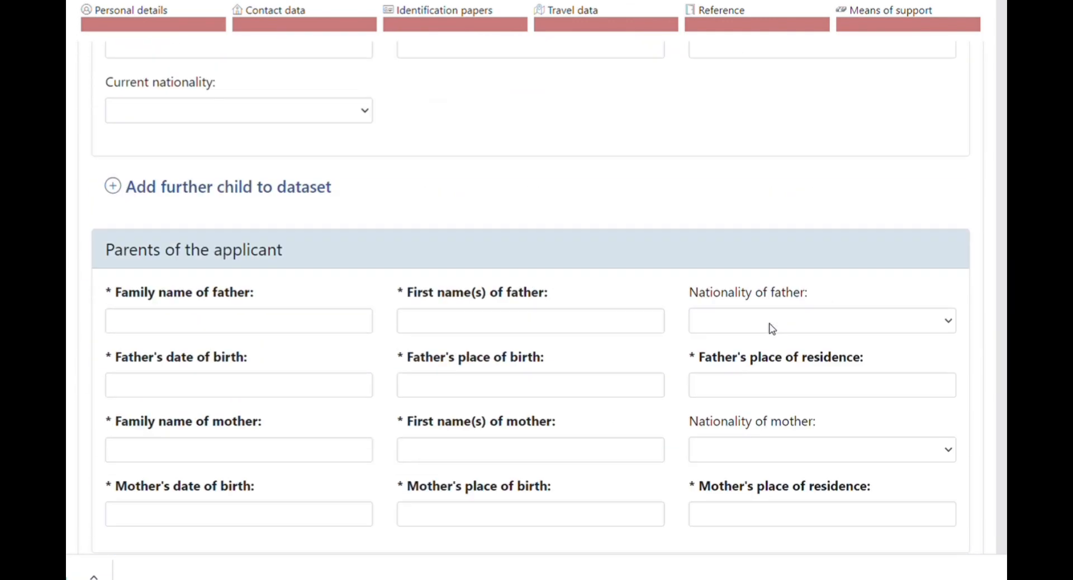
scroll(770, 330, "up", 15)
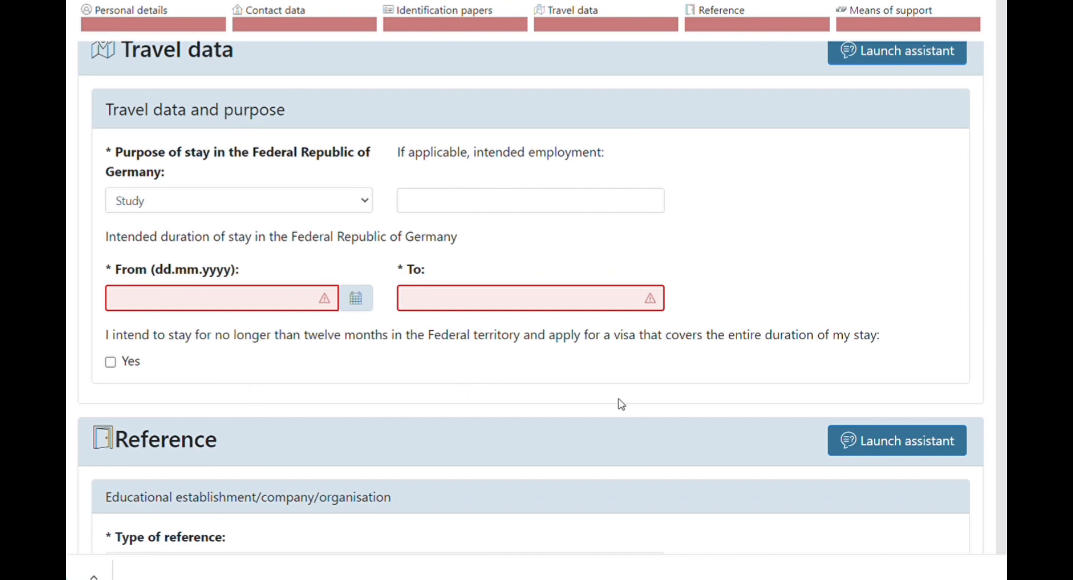
scroll(622, 404, "down", 5)
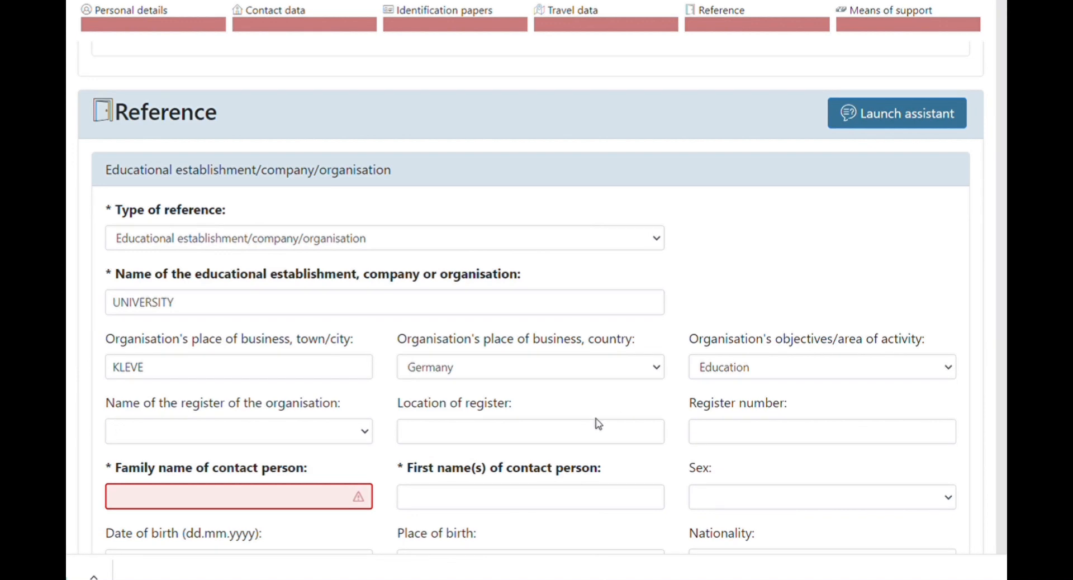